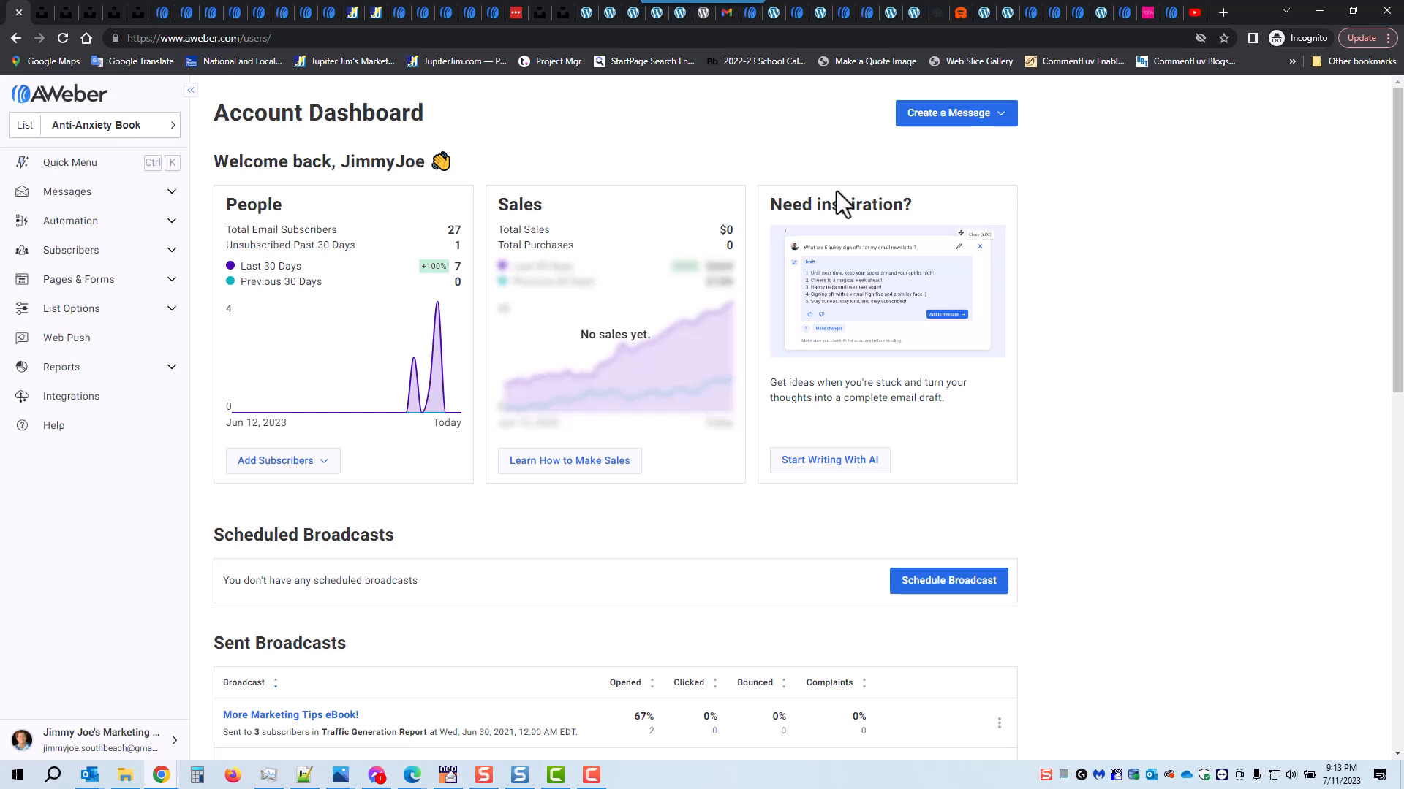
Step: Create a new message in the Drag & Drop Editor and apply the saved template Yoga Mag #5
{"action": "left_click", "coordinate": [988, 118]}
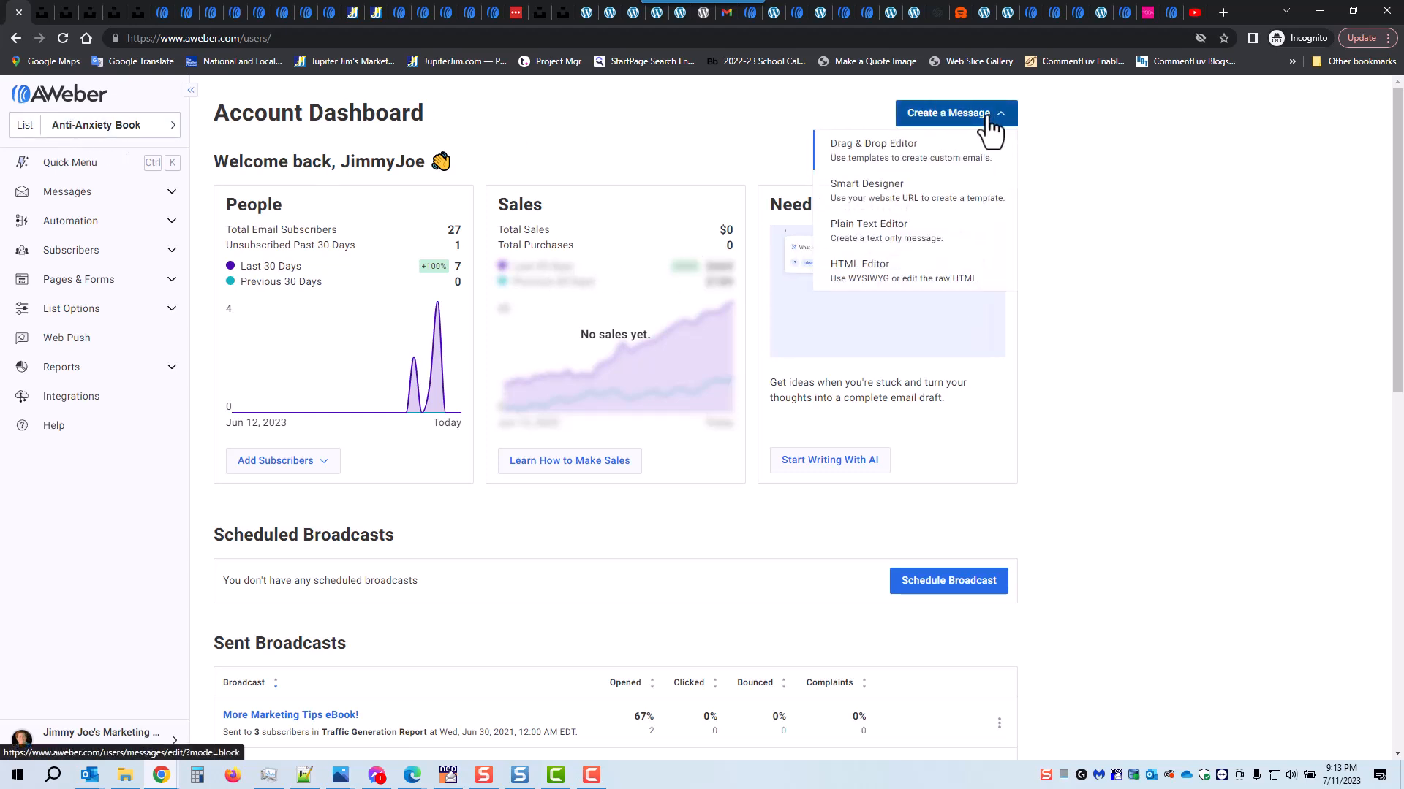
{"action": "left_click", "coordinate": [882, 165]}
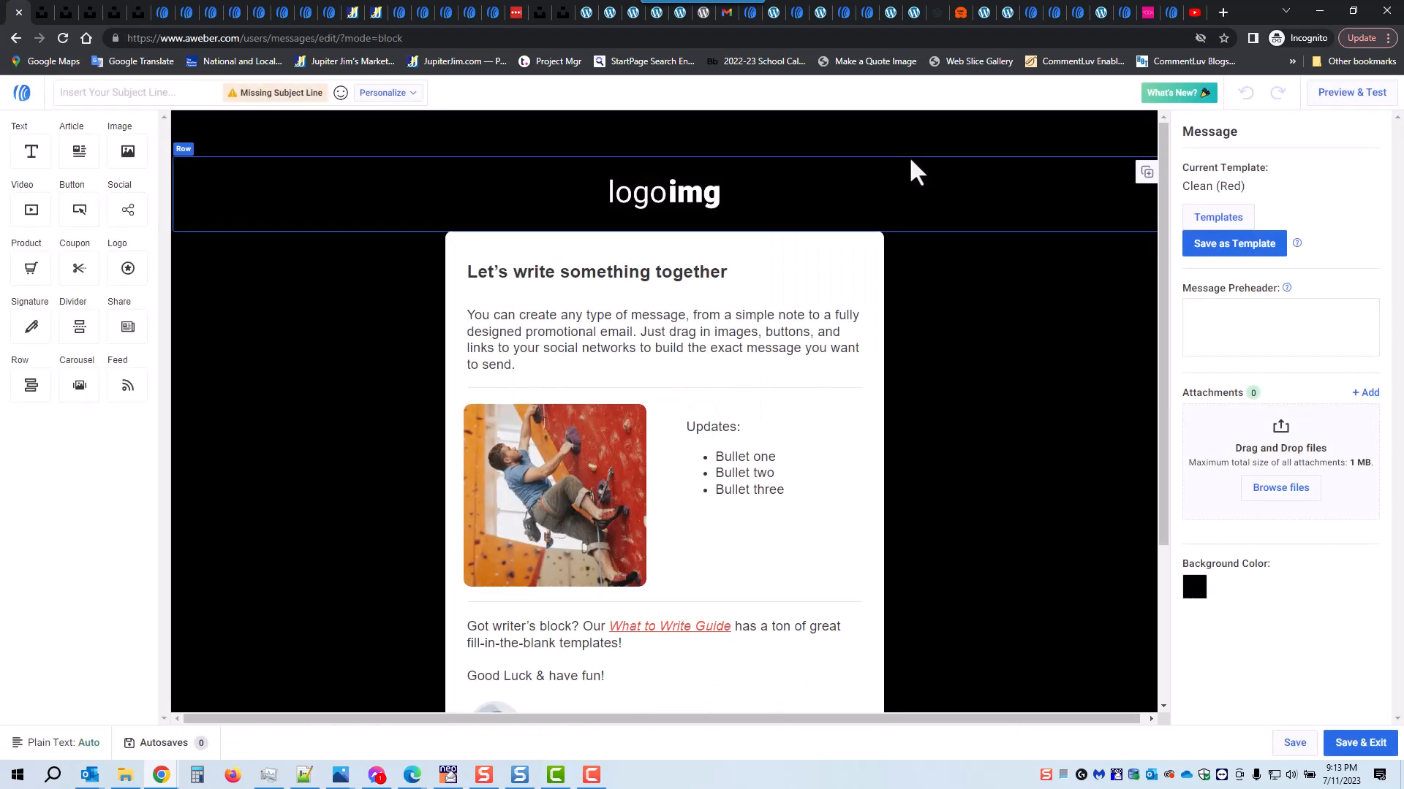
{"action": "left_click", "coordinate": [1243, 218]}
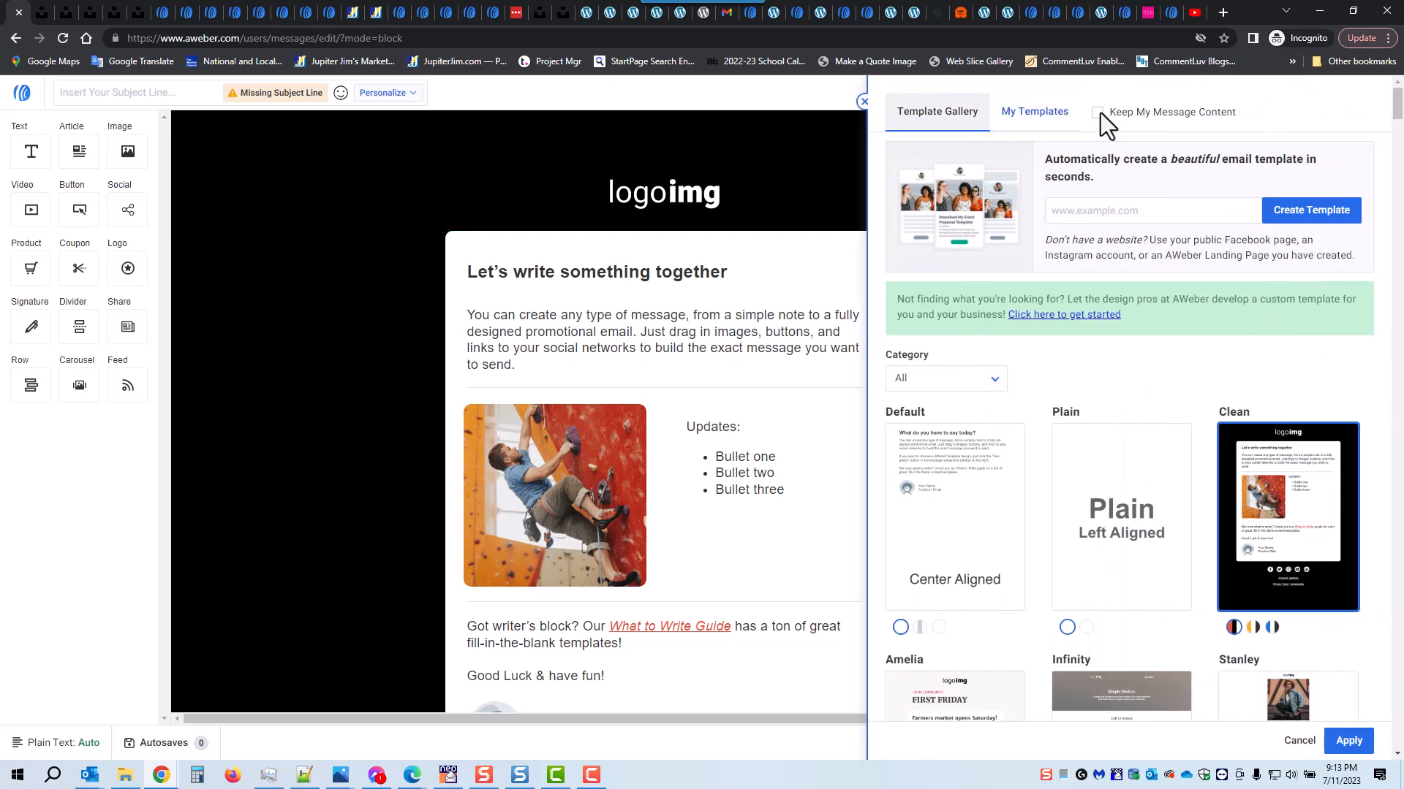
{"action": "left_click", "coordinate": [1034, 114]}
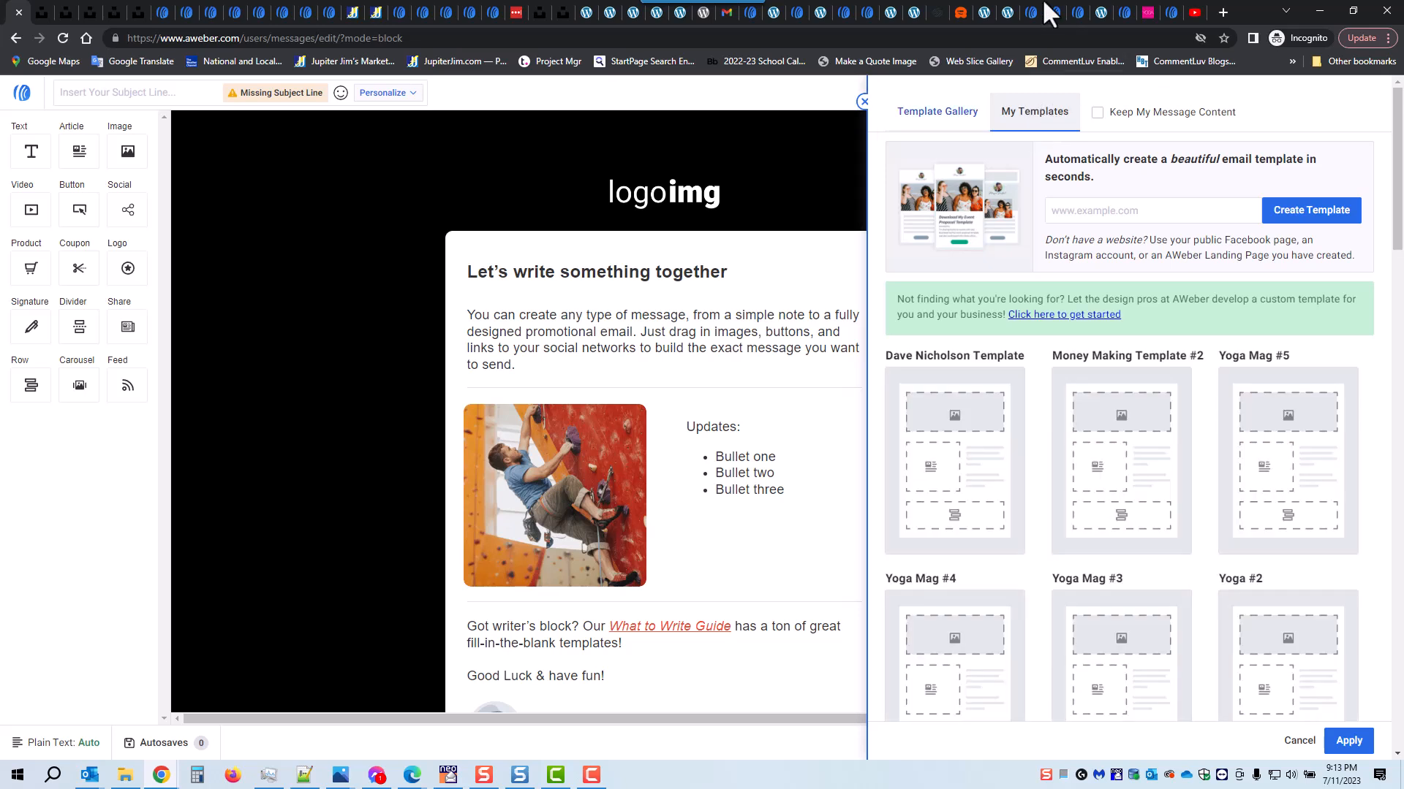
{"action": "left_click", "coordinate": [1291, 459]}
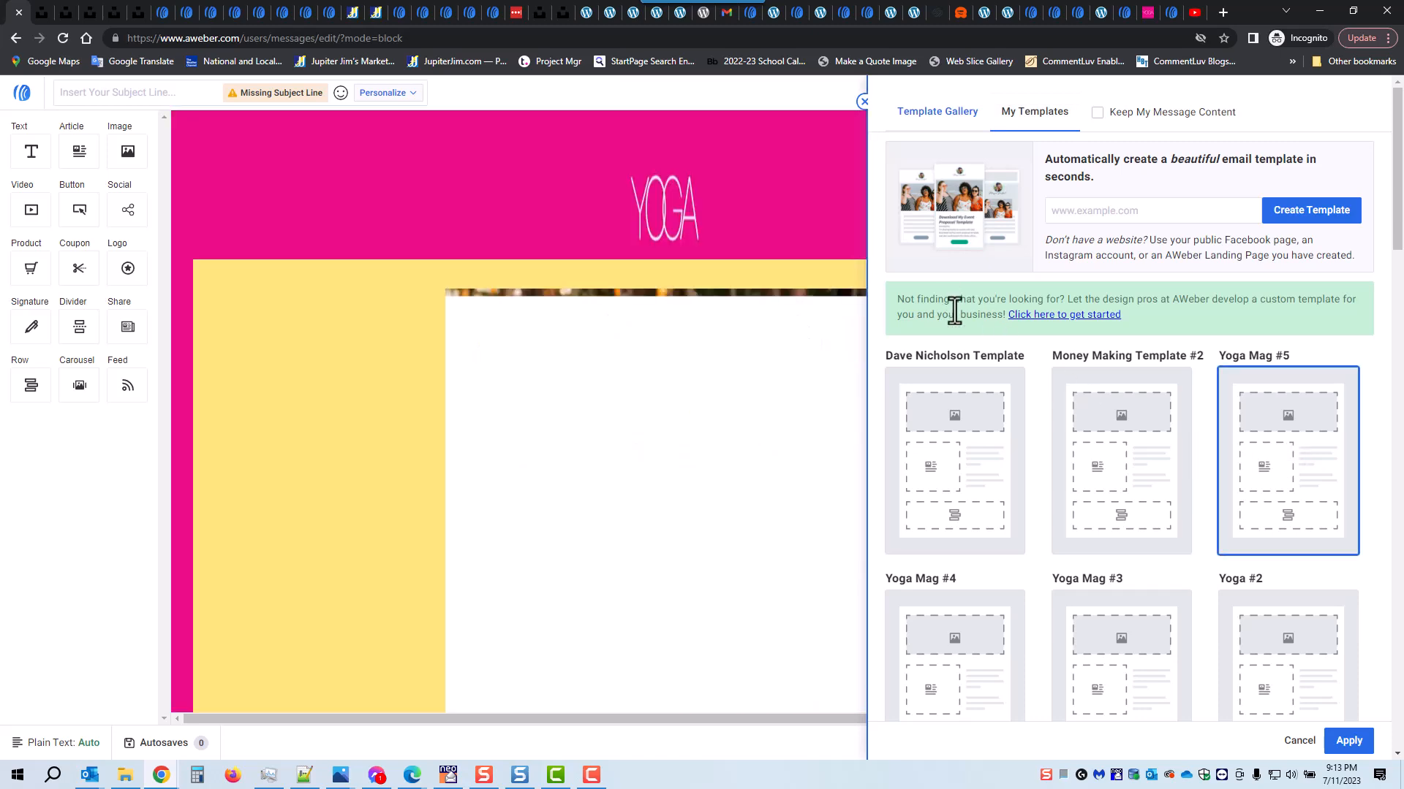
{"action": "left_click", "coordinate": [1348, 741]}
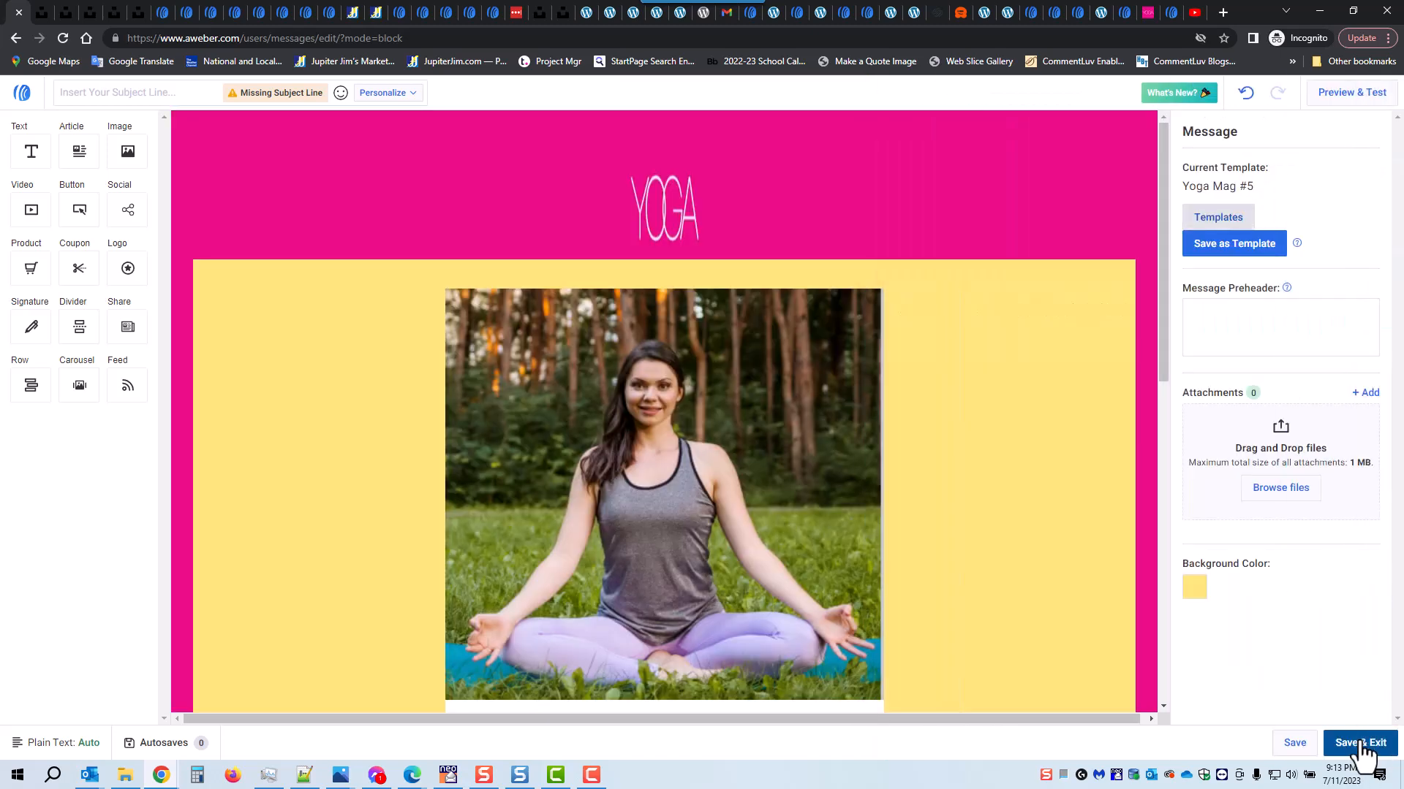
Step: Add an image block between the "Click Here for Yoga Poses" button and the "See Some Beginner Poses Below..." heading
{"action": "scroll", "coordinate": [827, 526], "scroll_direction": "down", "scroll_amount": 3}
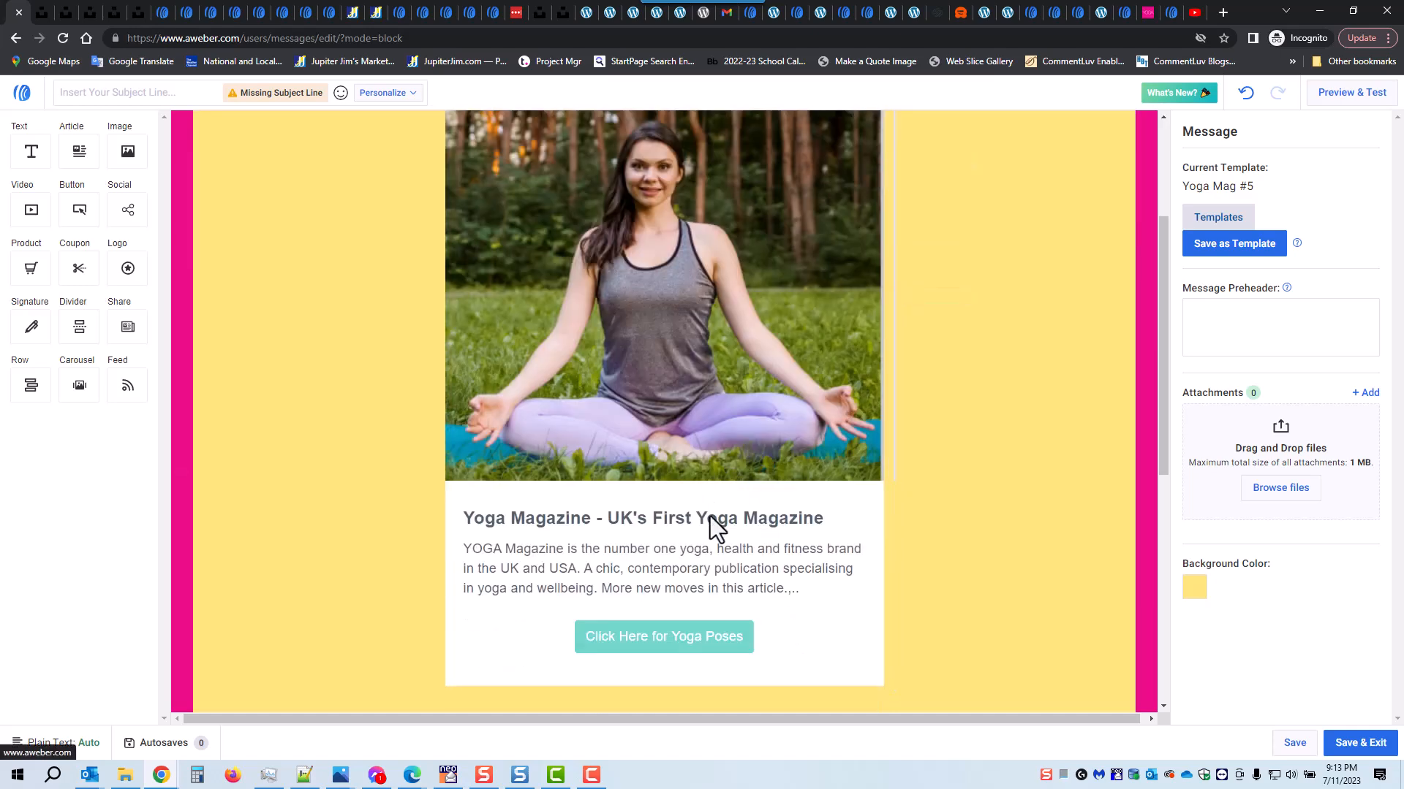
{"action": "scroll", "coordinate": [650, 477], "scroll_direction": "down", "scroll_amount": 6}
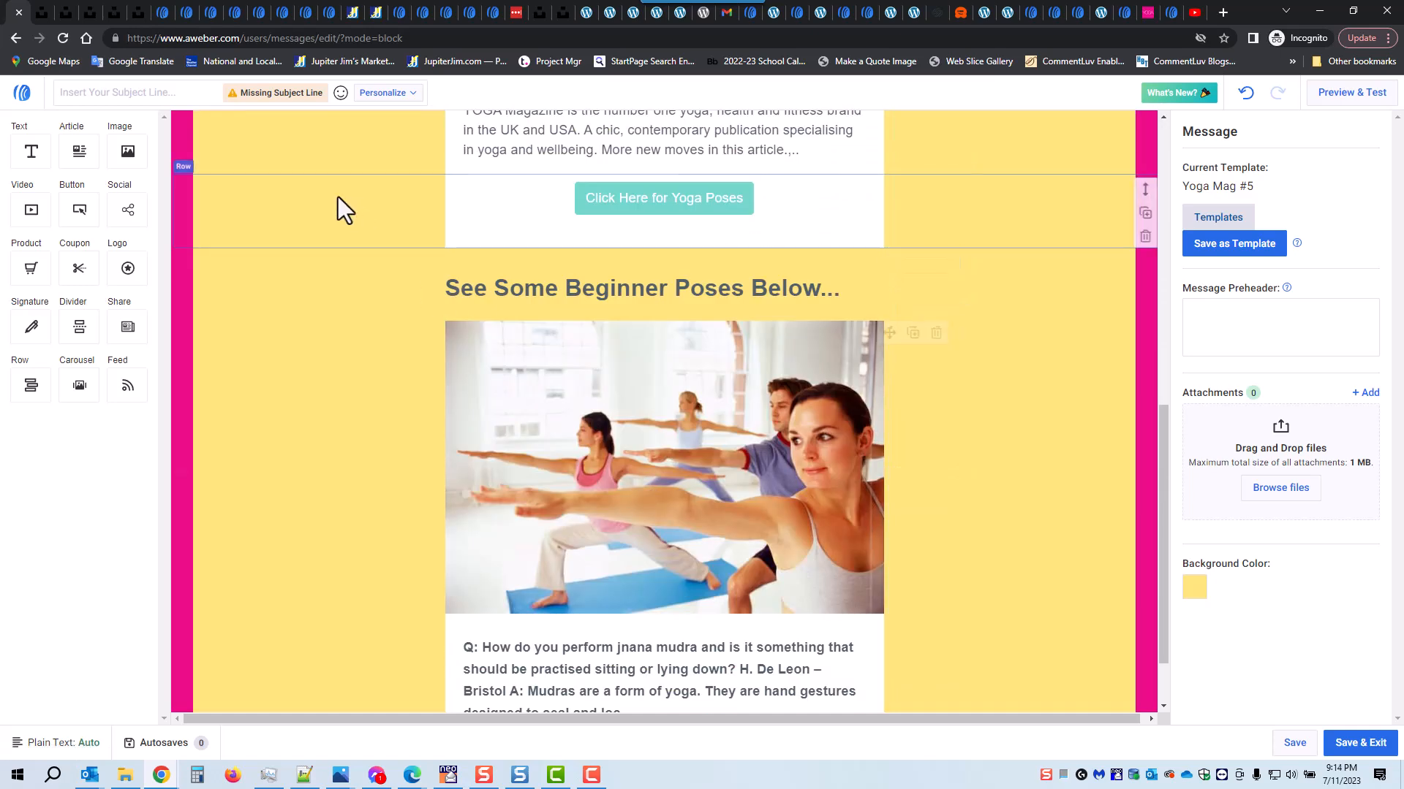
{"action": "left_click_drag", "start_coordinate": [126, 146], "coordinate": [677, 336]}
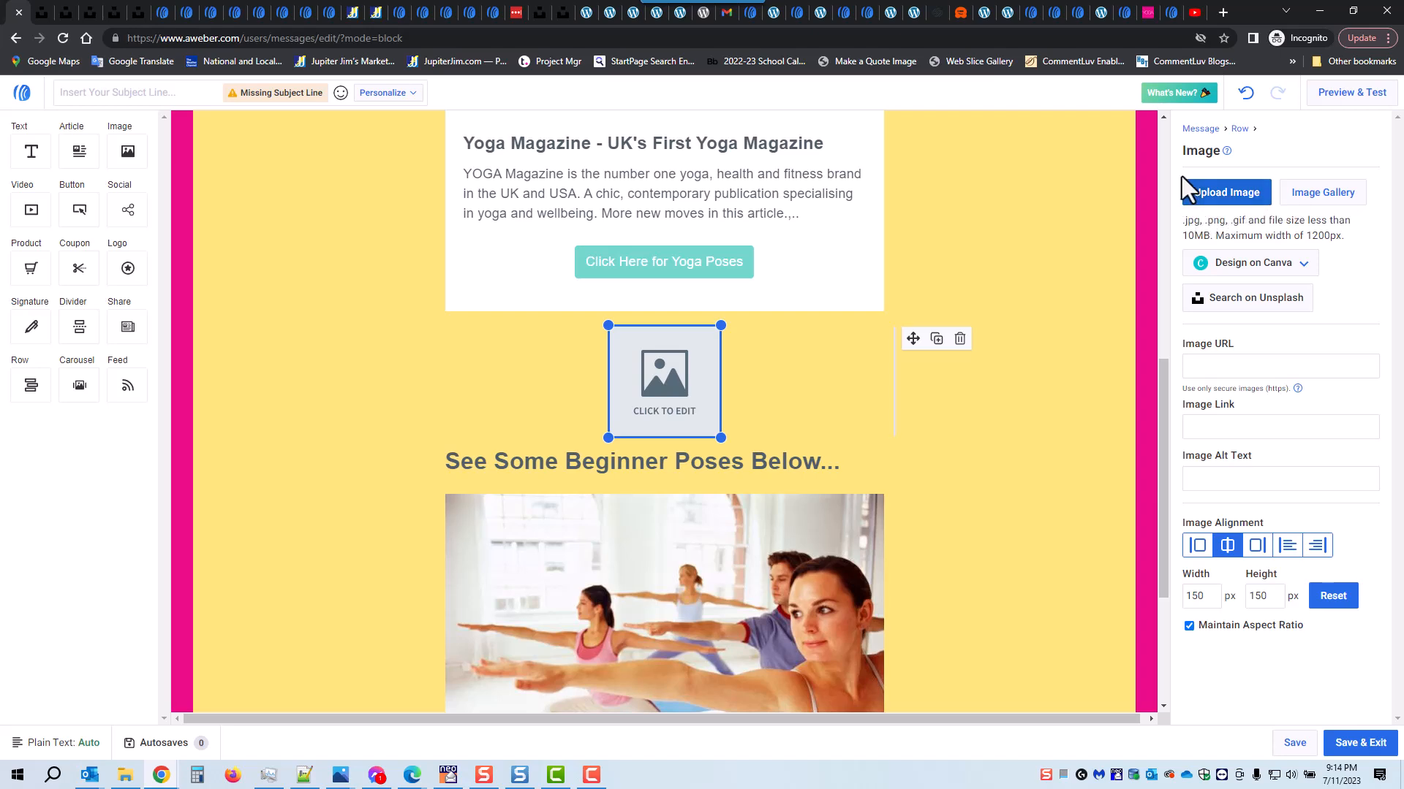
Step: Browse the first two pages of stock images in the image gallery, and close it without choosing one
{"action": "left_click", "coordinate": [1323, 193]}
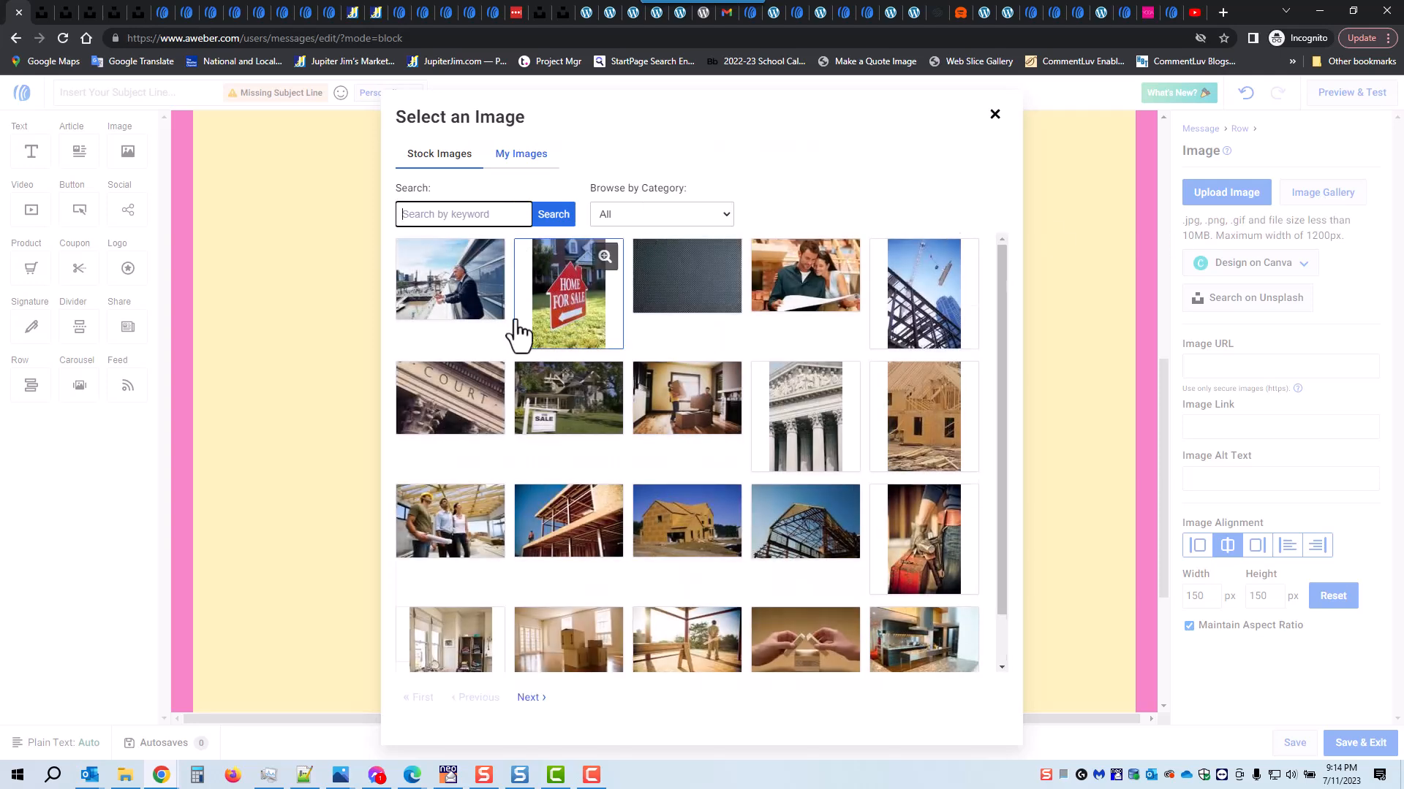
{"action": "scroll", "coordinate": [517, 313], "scroll_direction": "down", "scroll_amount": 1}
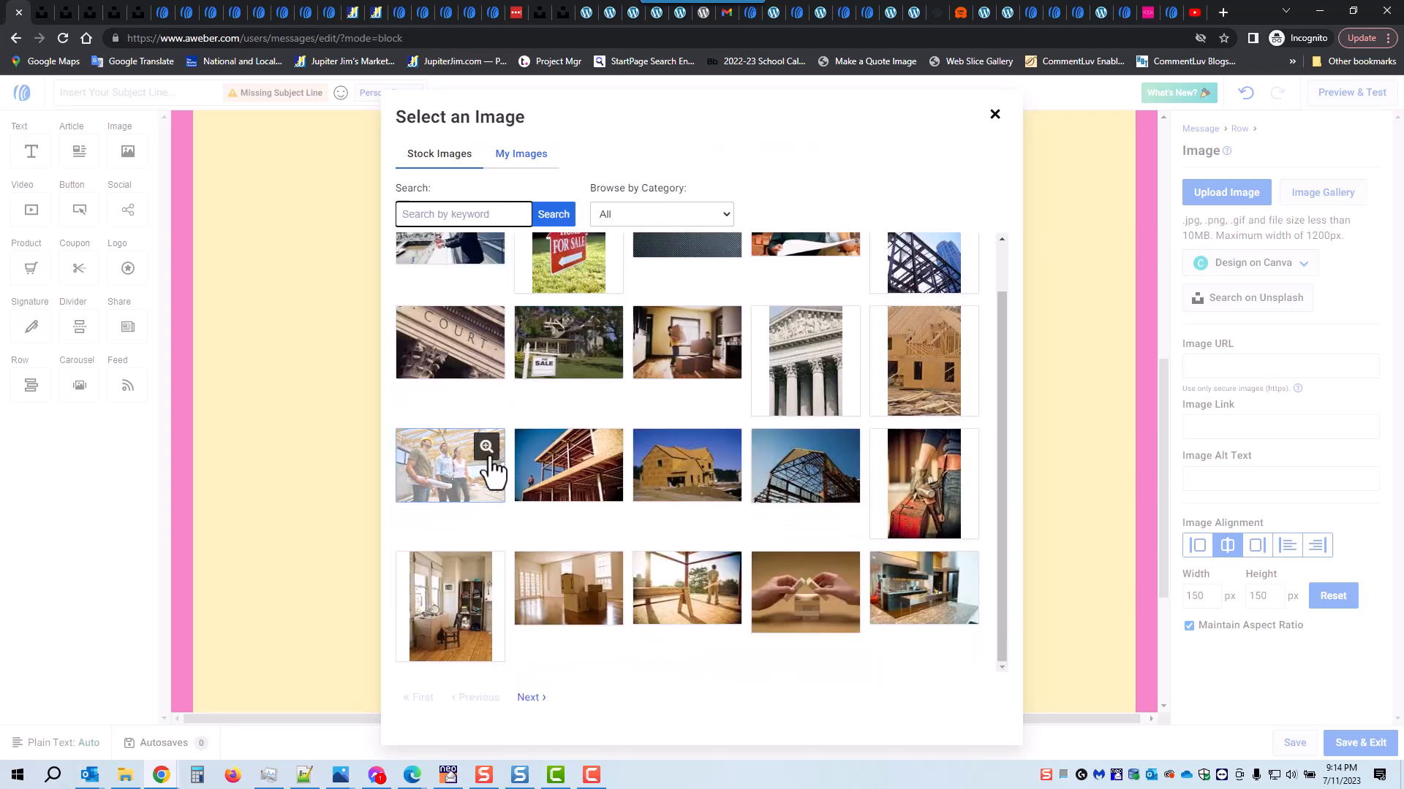
{"action": "left_click", "coordinate": [531, 698]}
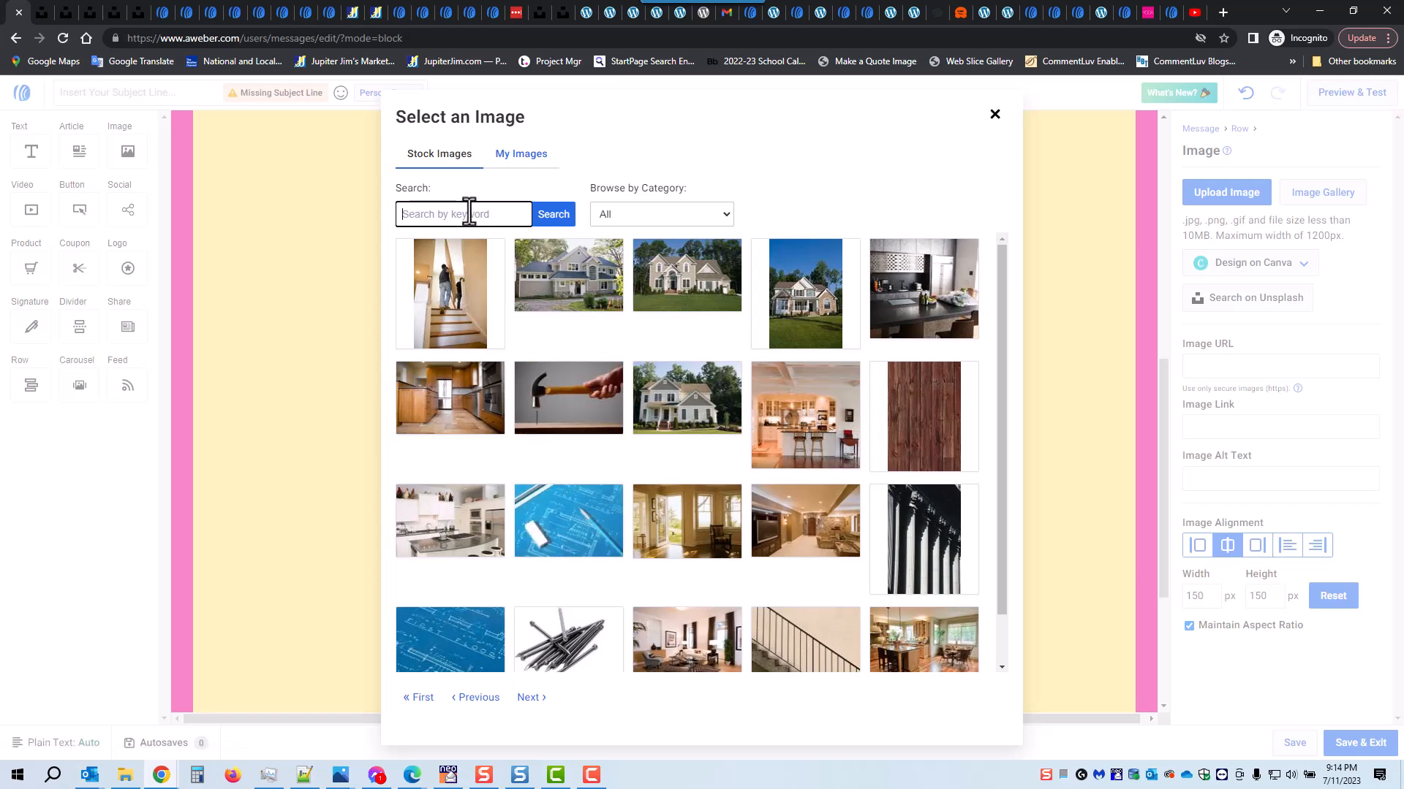
{"action": "left_click", "coordinate": [994, 116]}
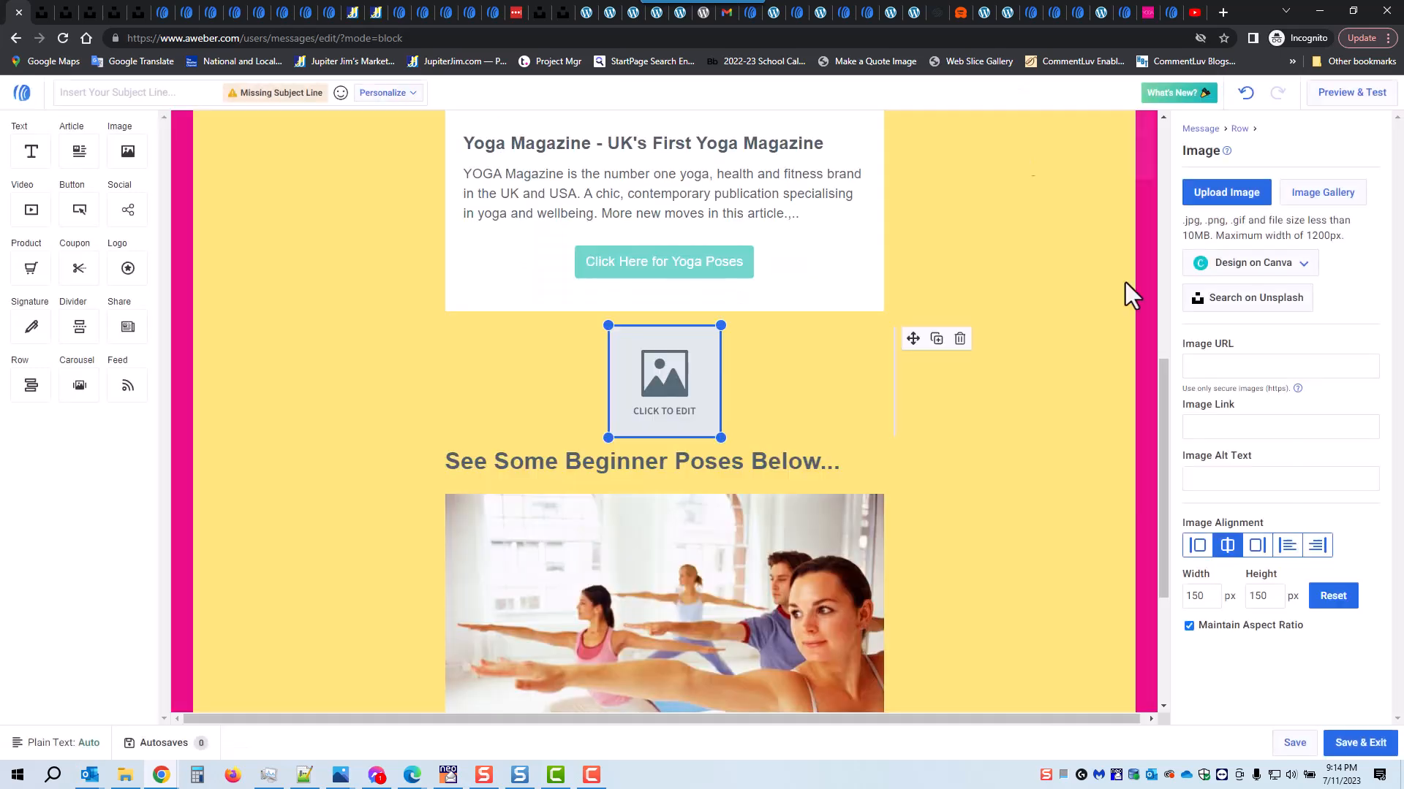
Step: Open the Unsplash website through the new image block's Unsplash search option
{"action": "left_click", "coordinate": [1241, 317]}
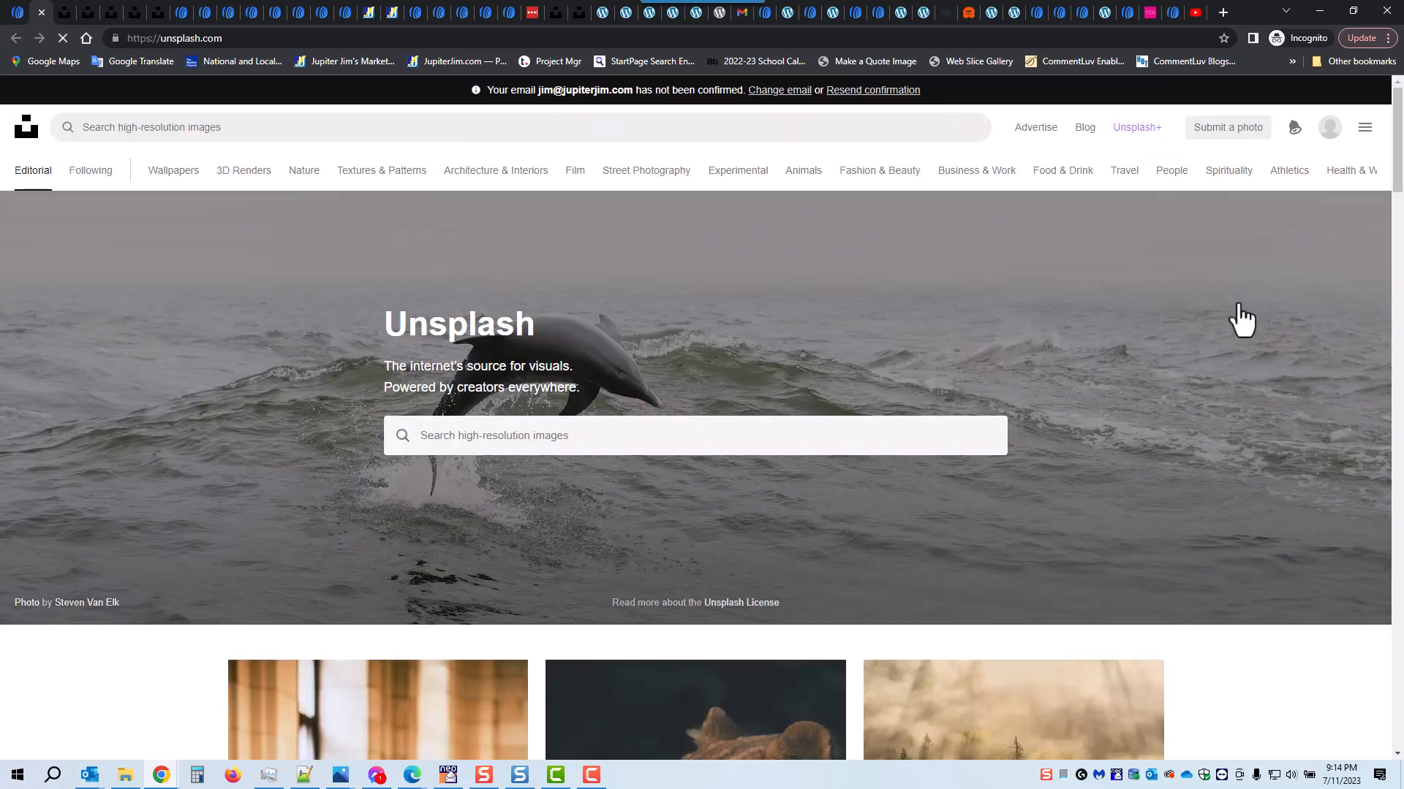
{"action": "left_click", "coordinate": [234, 38]}
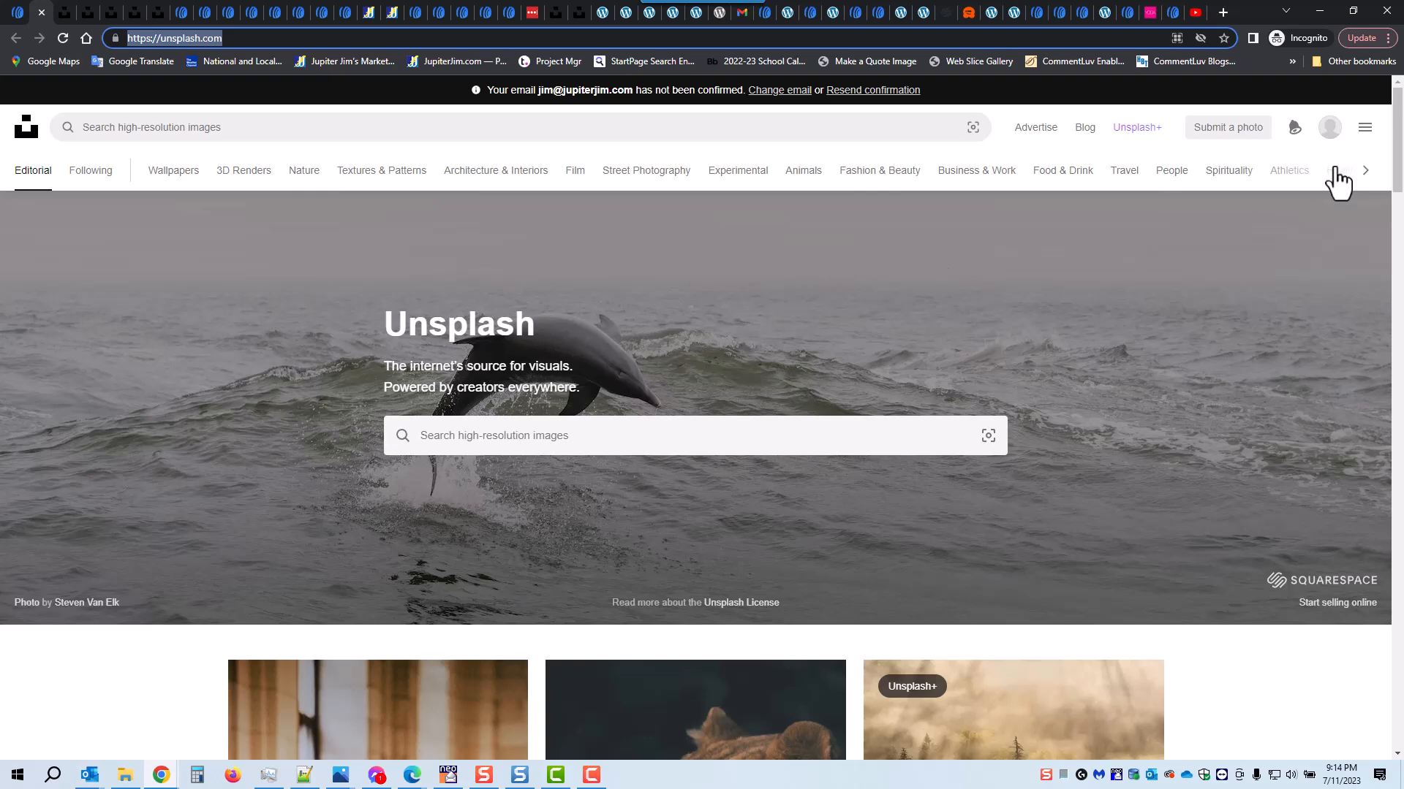
Step: Read the introduction on Unsplash's About page and return to photo browsing
{"action": "left_click", "coordinate": [1365, 129]}
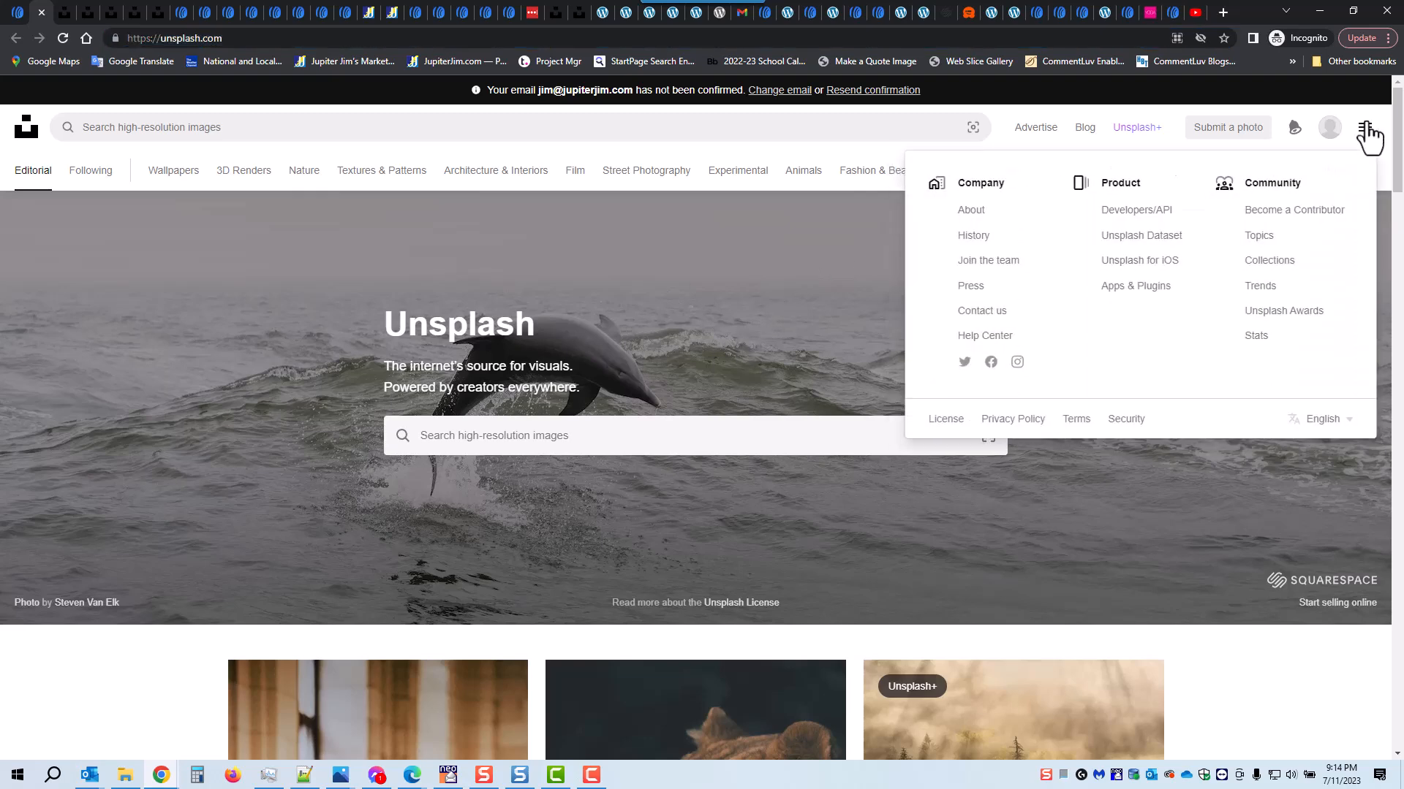
{"action": "left_click", "coordinate": [974, 213]}
{"action": "left_click_drag", "start_coordinate": [230, 430], "coordinate": [590, 449]}
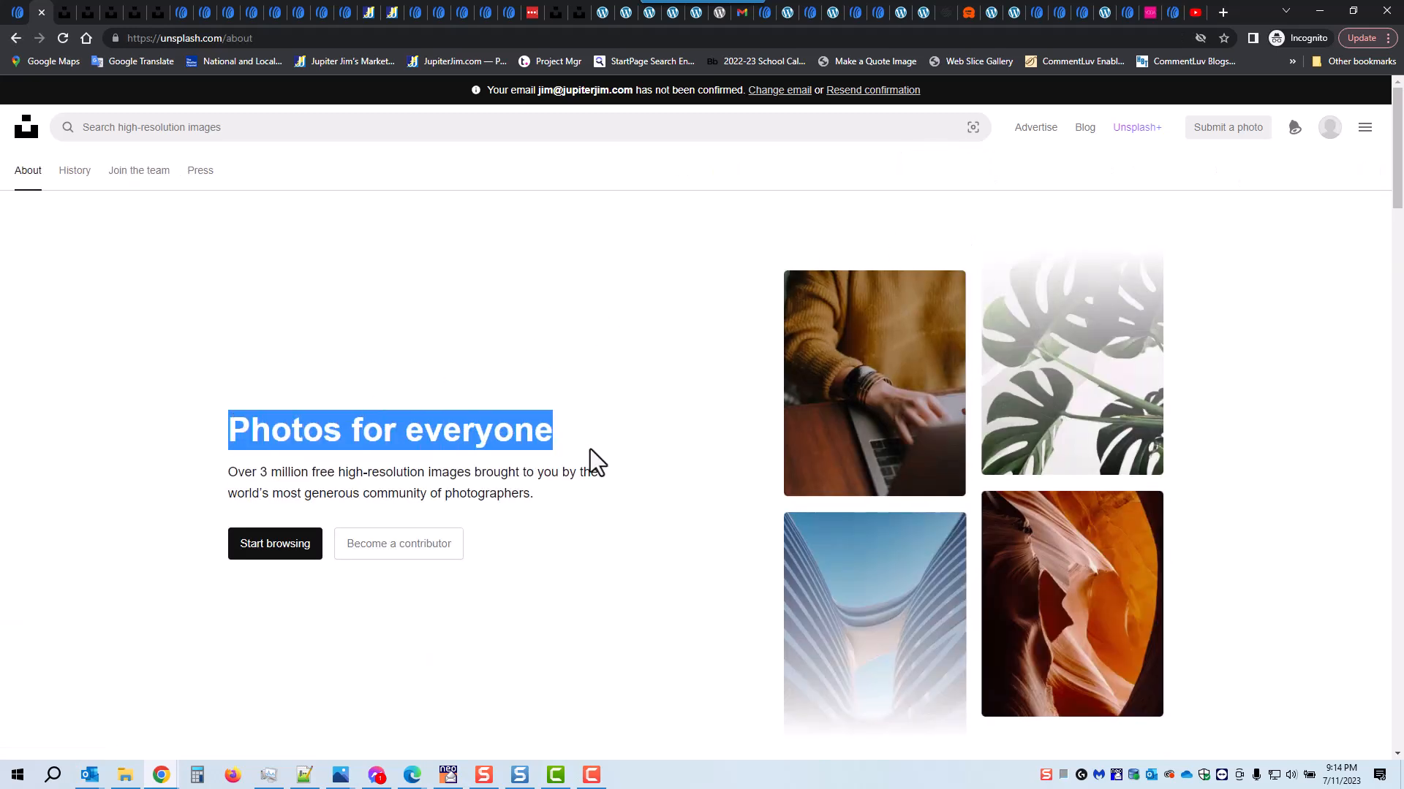
{"action": "double_click", "coordinate": [291, 472]}
{"action": "left_click", "coordinate": [516, 539]}
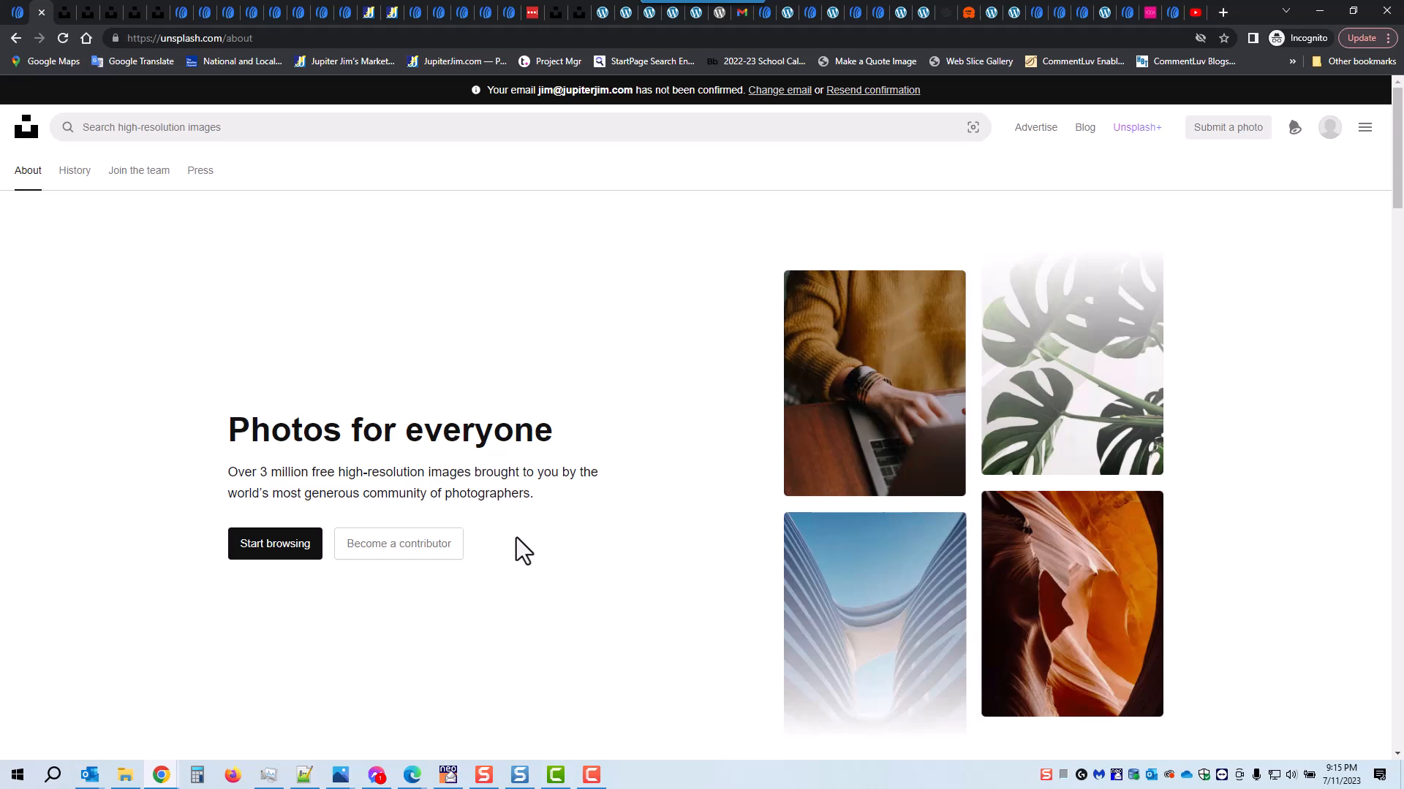
{"action": "left_click", "coordinate": [275, 551]}
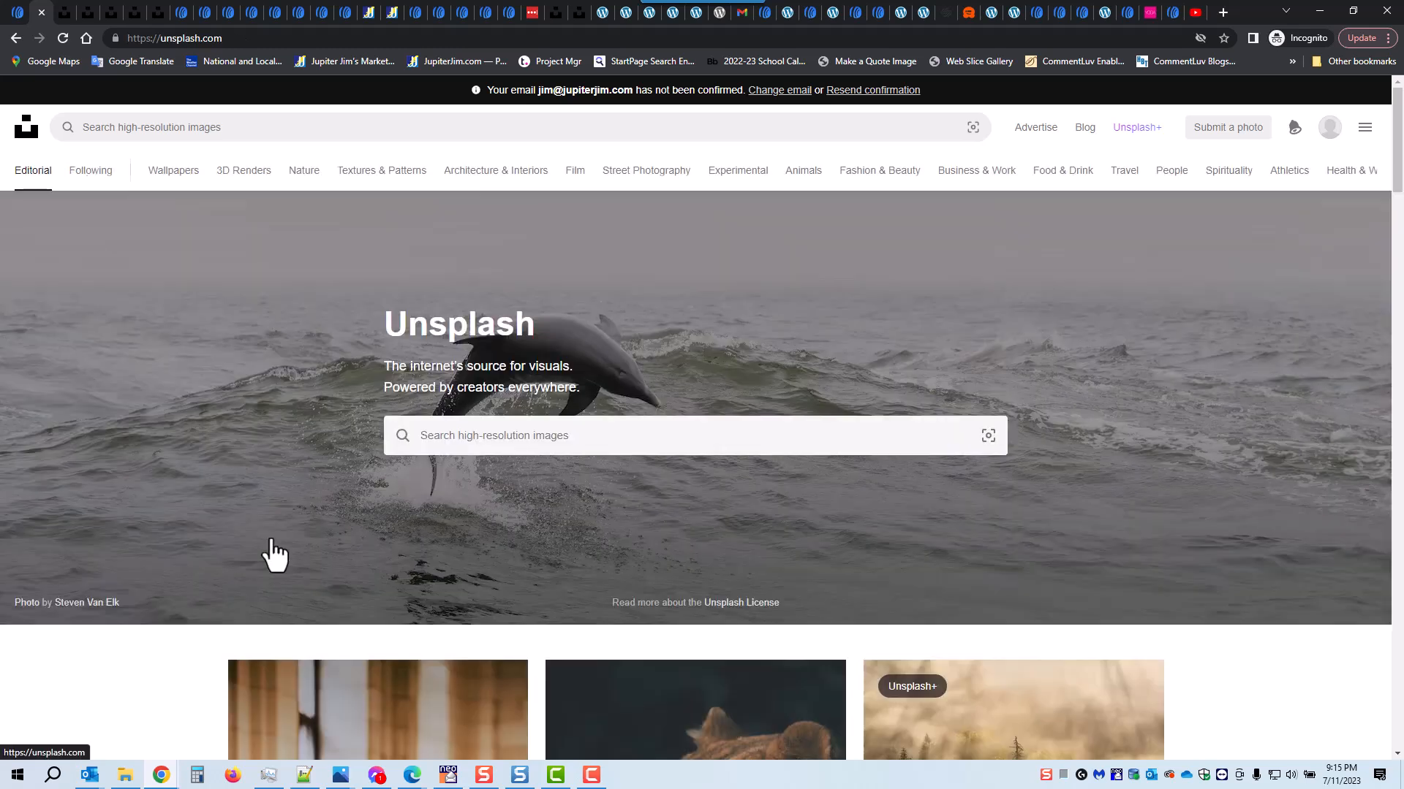
Step: Search Unsplash for "yoga" photos
{"action": "left_click", "coordinate": [505, 435]}
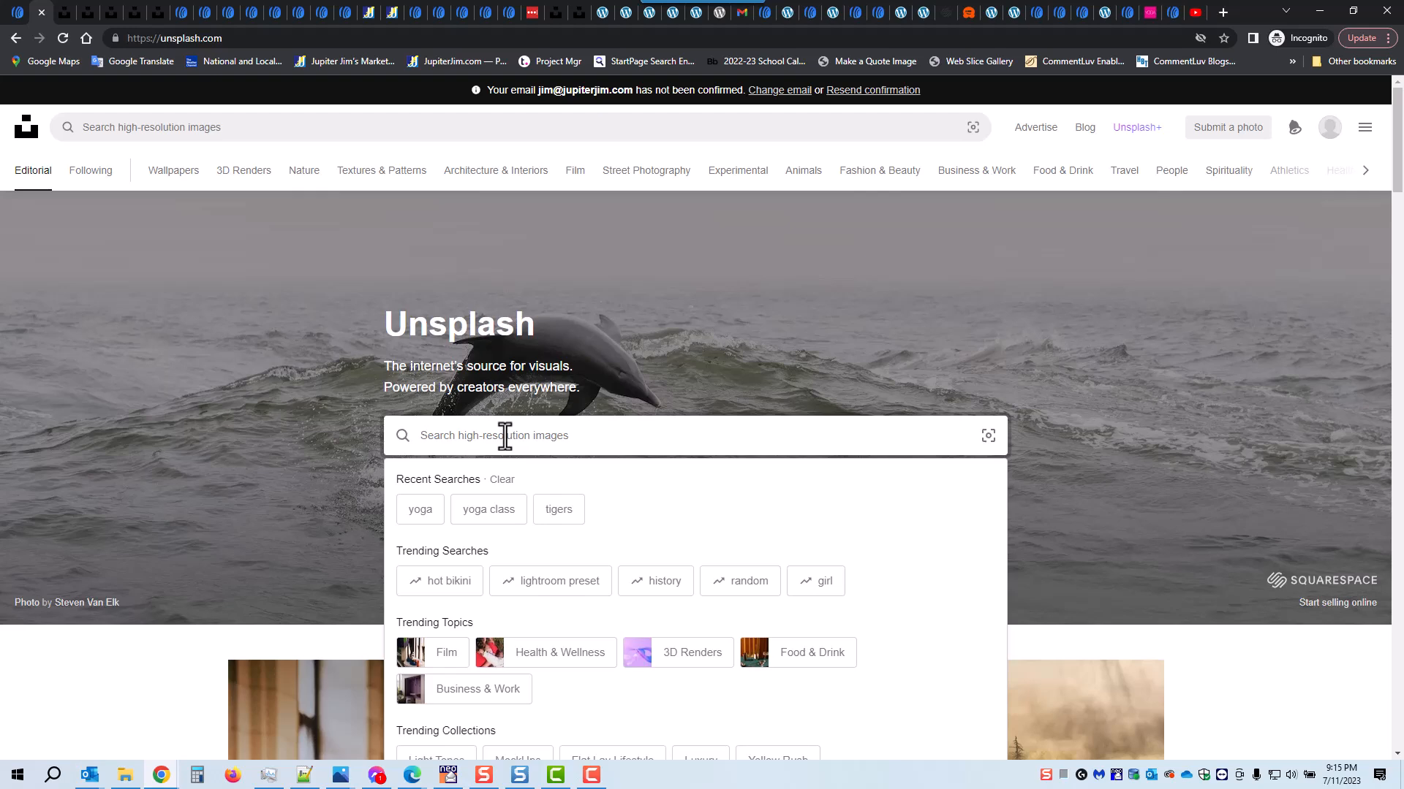
{"action": "type", "text": "yoga"}
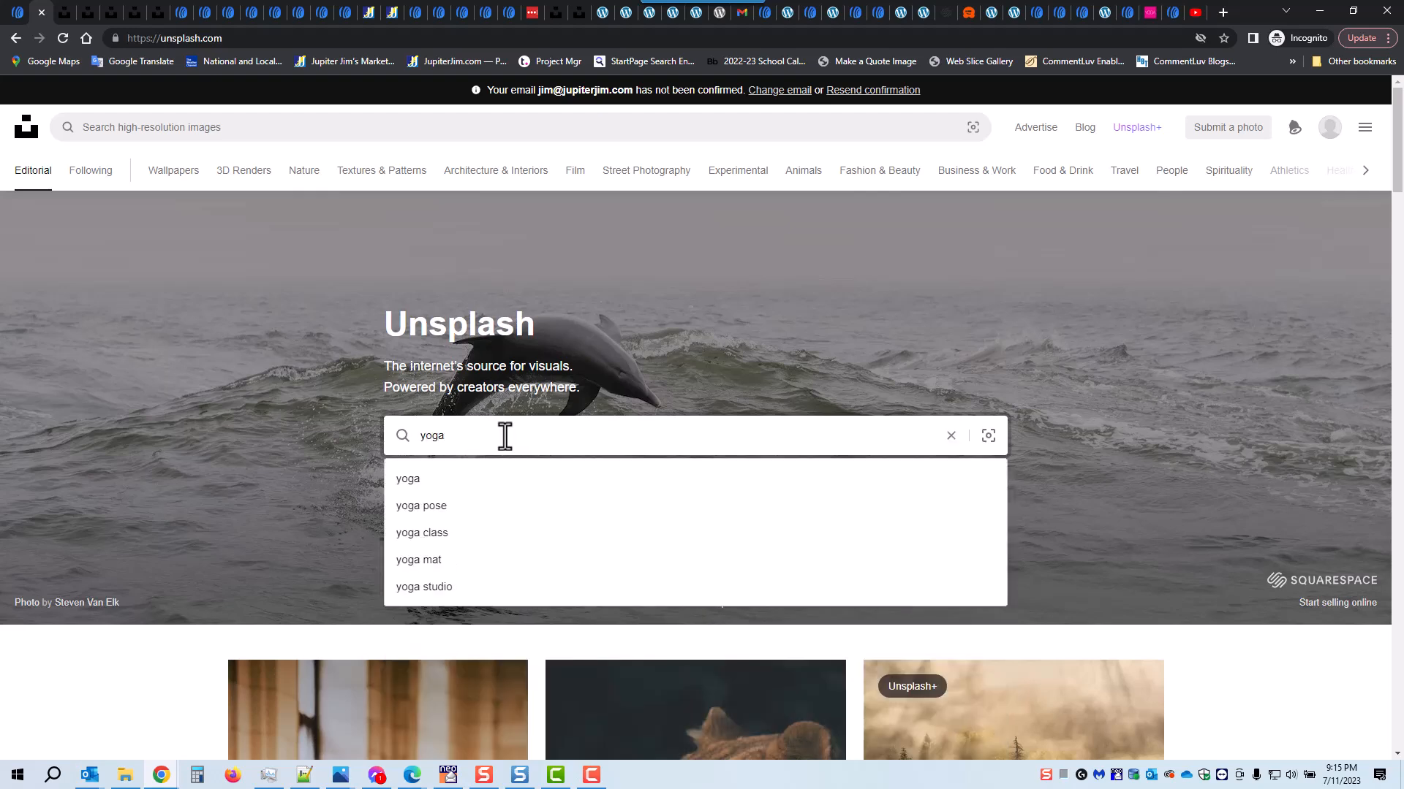
{"action": "key", "text": "Return"}
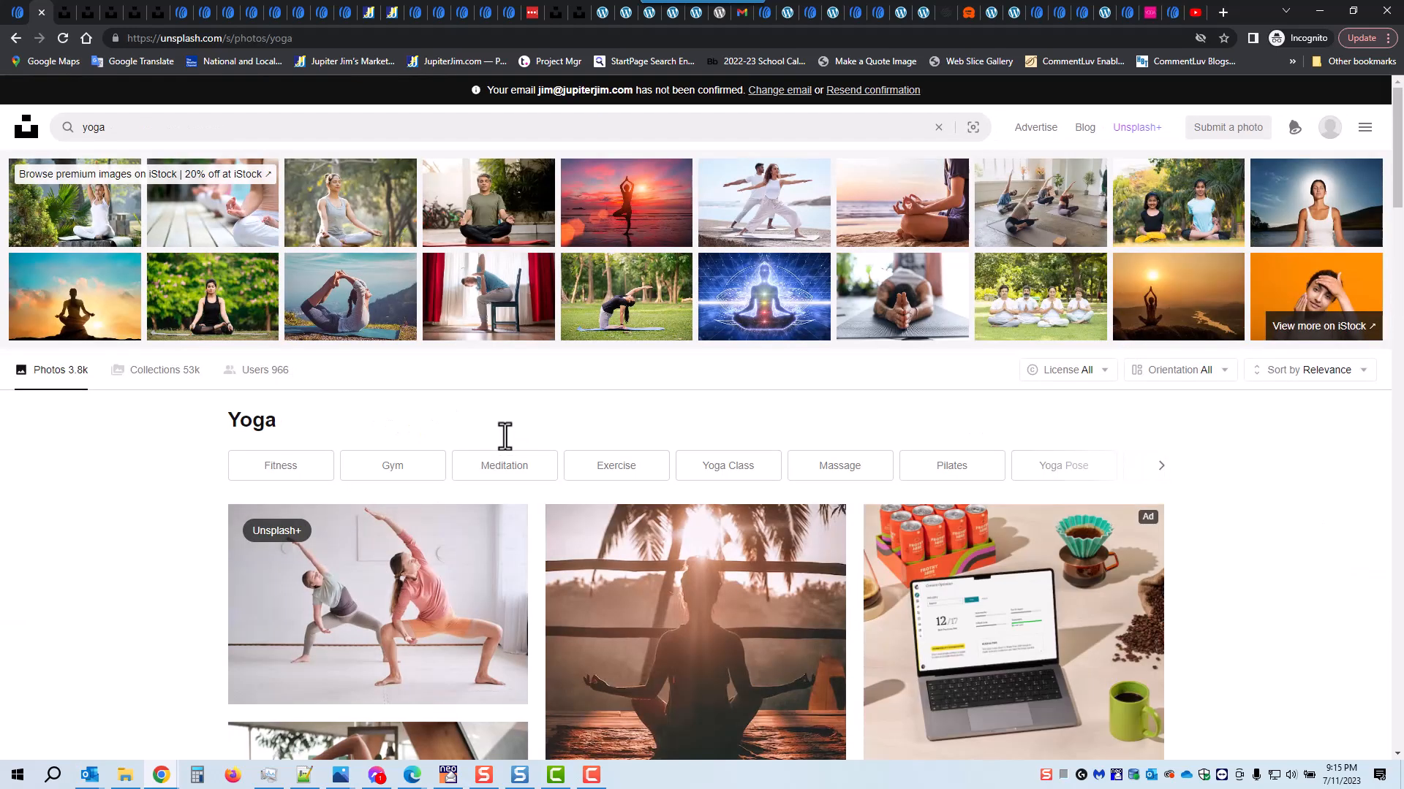
Step: Open the photo of the yoga class lunging with outstretched arms and download it in the Small (640 x 426) size
{"action": "scroll", "coordinate": [760, 512], "scroll_direction": "down", "scroll_amount": 5}
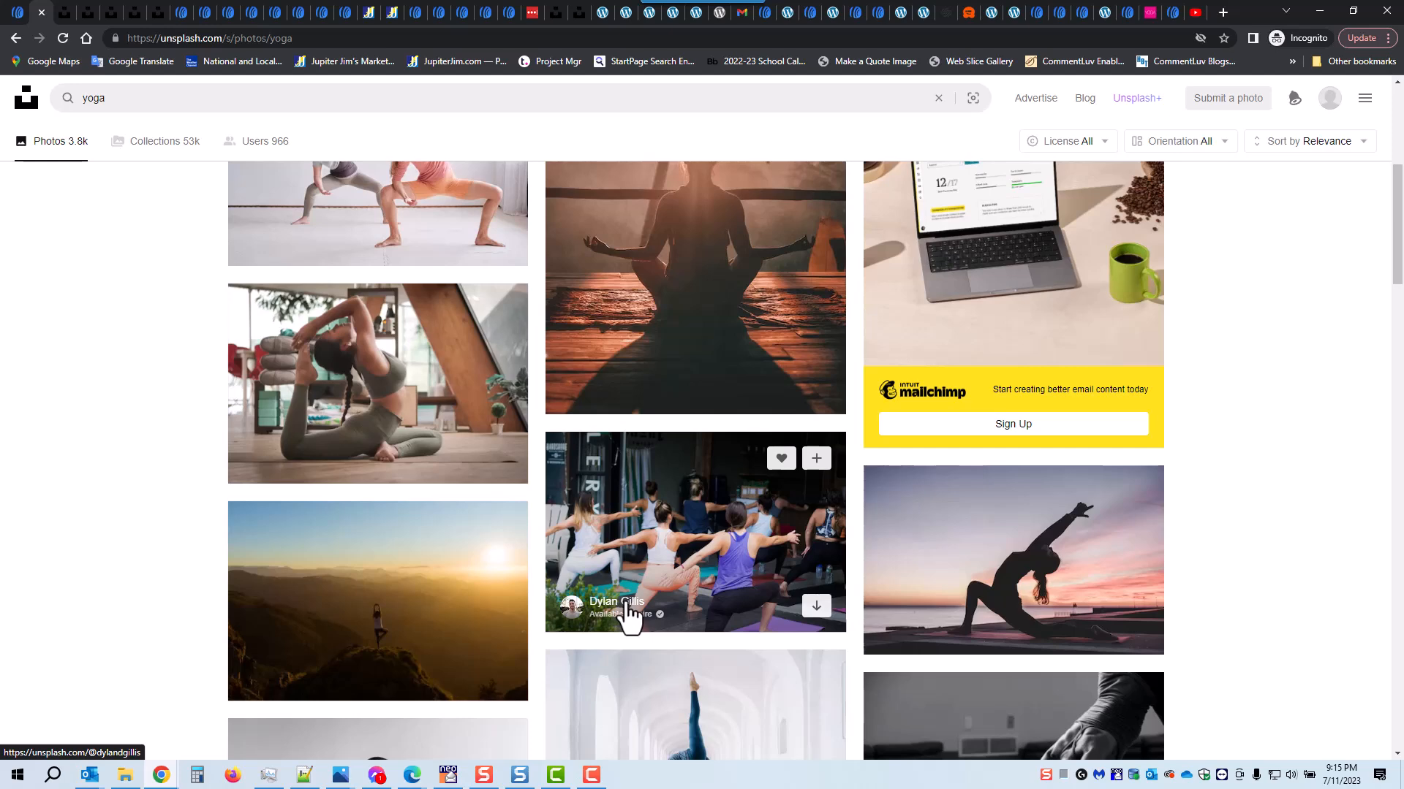
{"action": "mouse_move", "coordinate": [627, 613]}
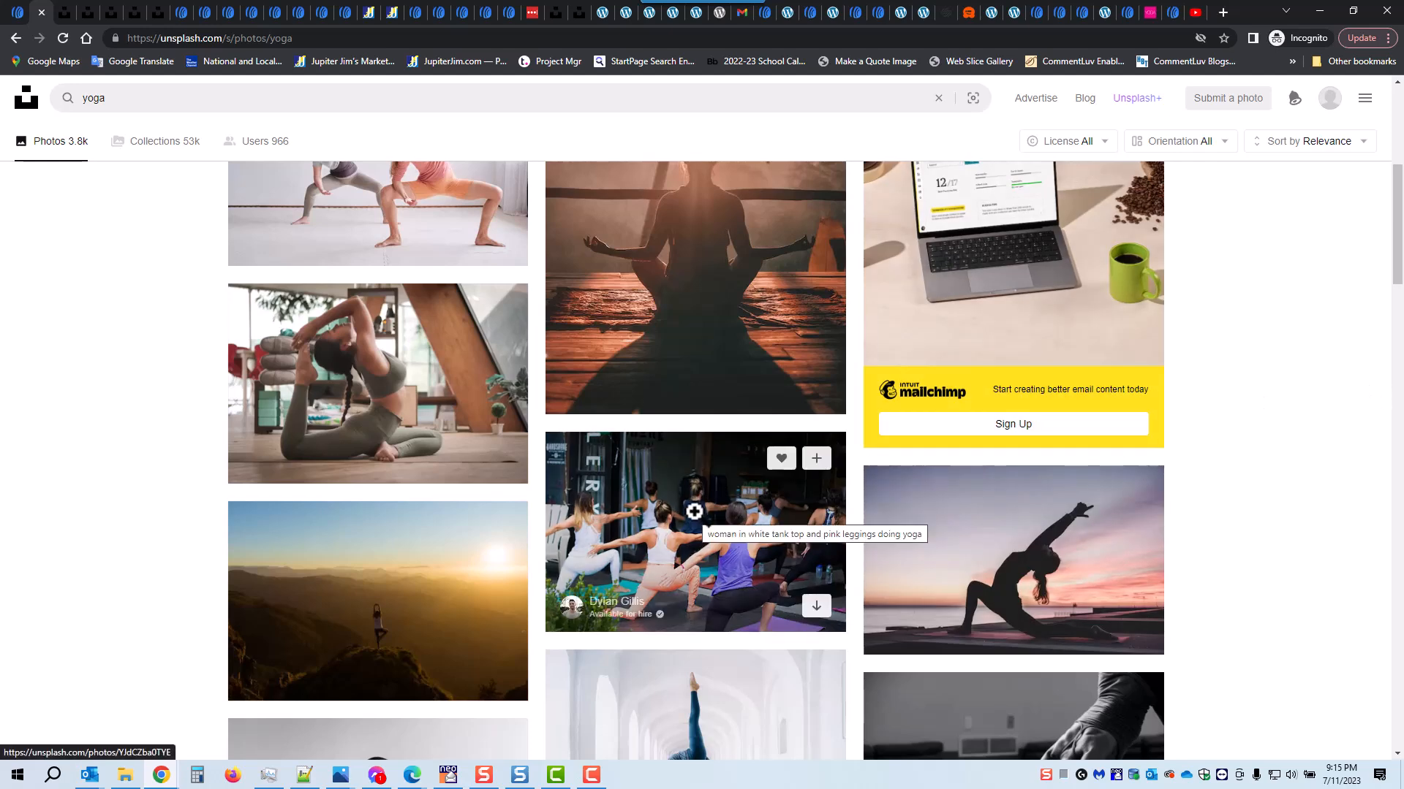
{"action": "left_click", "coordinate": [694, 512]}
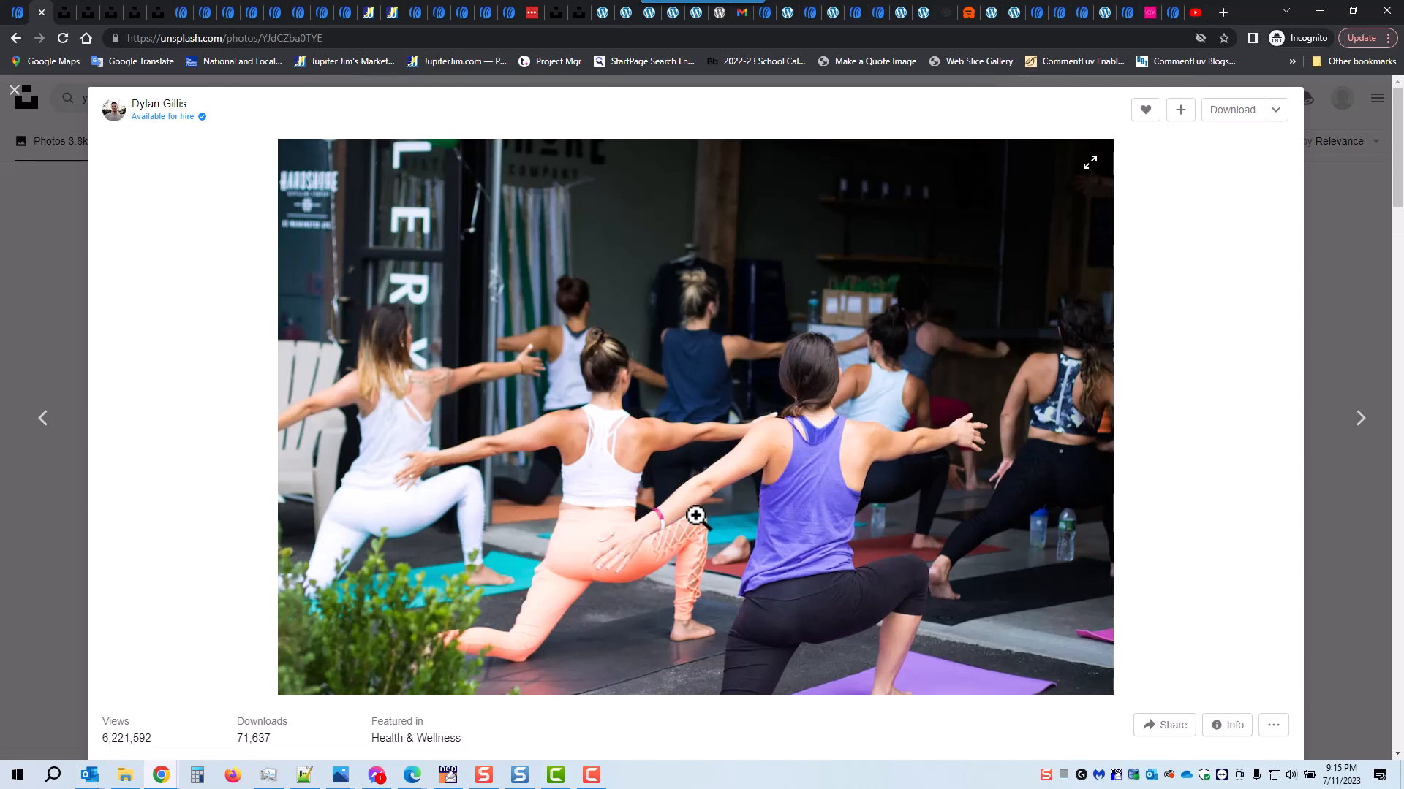
{"action": "left_click", "coordinate": [1275, 117]}
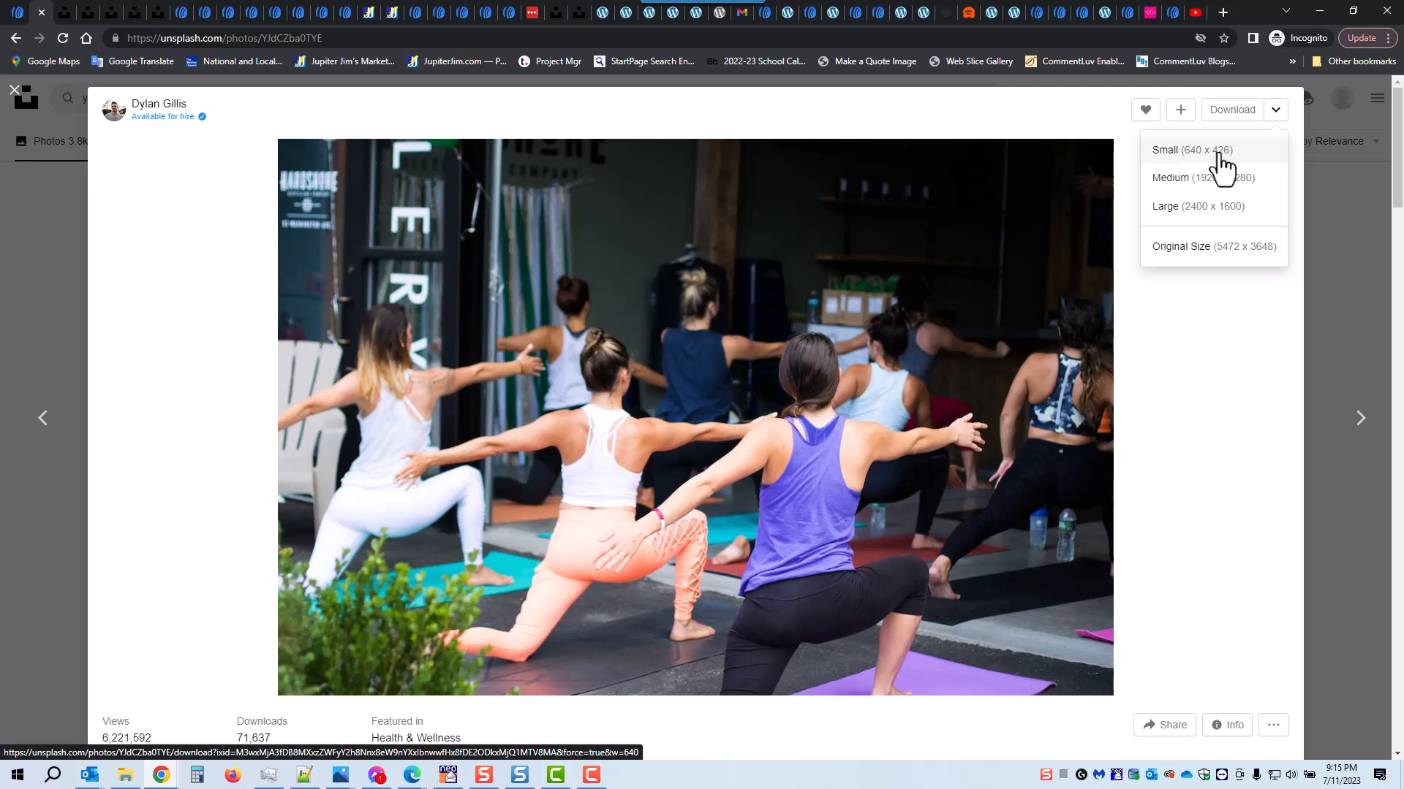
{"action": "left_click", "coordinate": [1220, 157]}
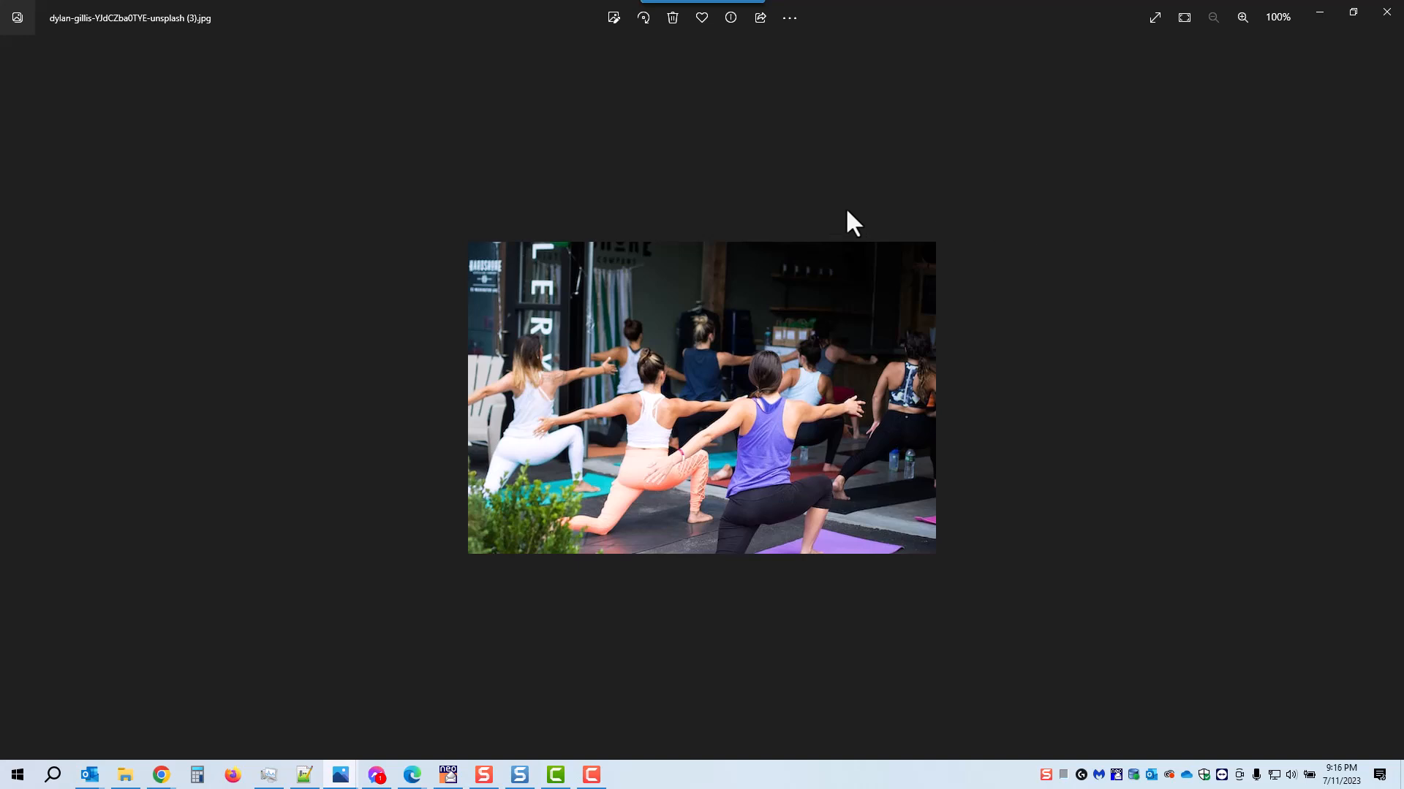
Step: Save the downloaded photo as yoga-class-1 in .jpg format in the Unsplash folder, and close the photo viewer
{"action": "left_click", "coordinate": [788, 18]}
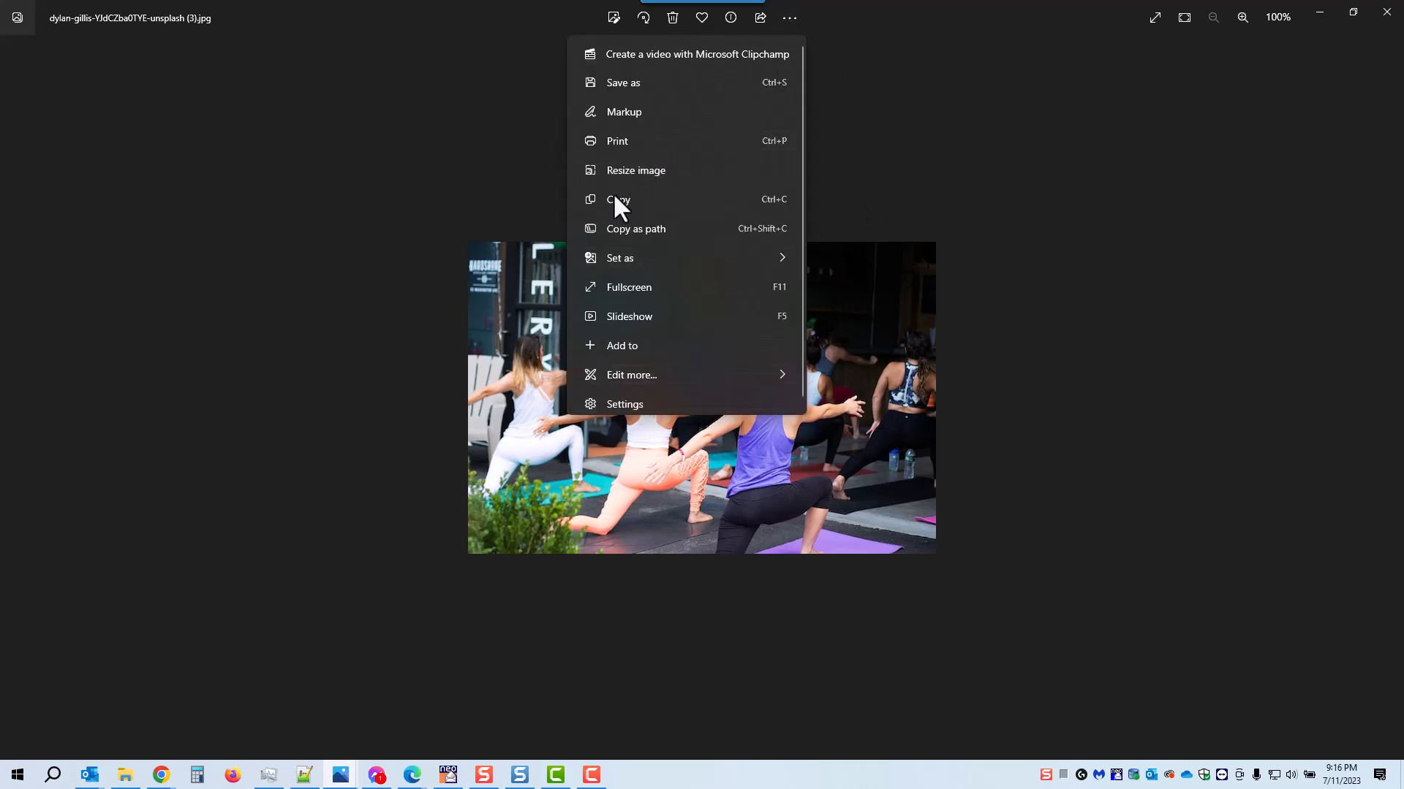
{"action": "left_click", "coordinate": [612, 82]}
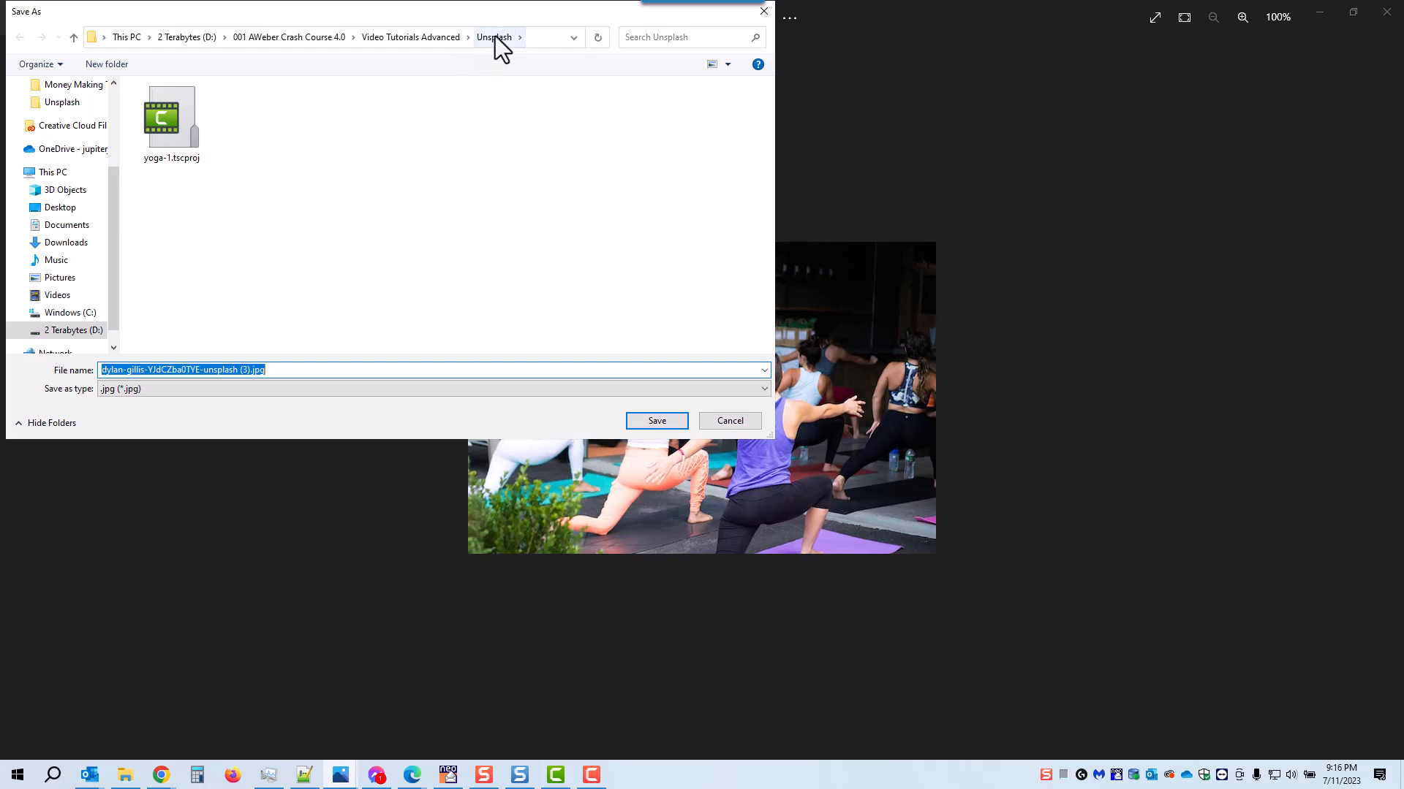
{"action": "left_click", "coordinate": [276, 371]}
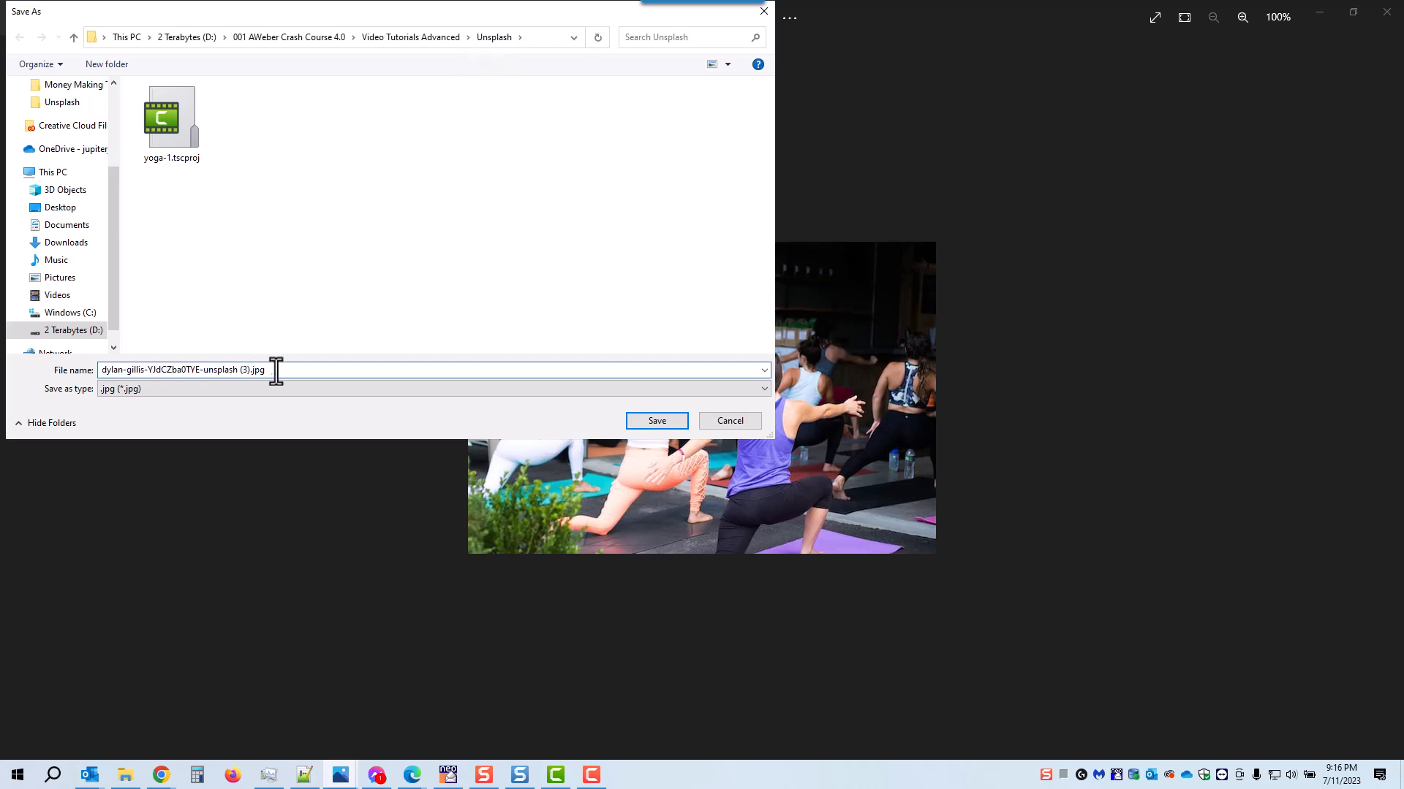
{"action": "key", "text": "ctrl+a"}
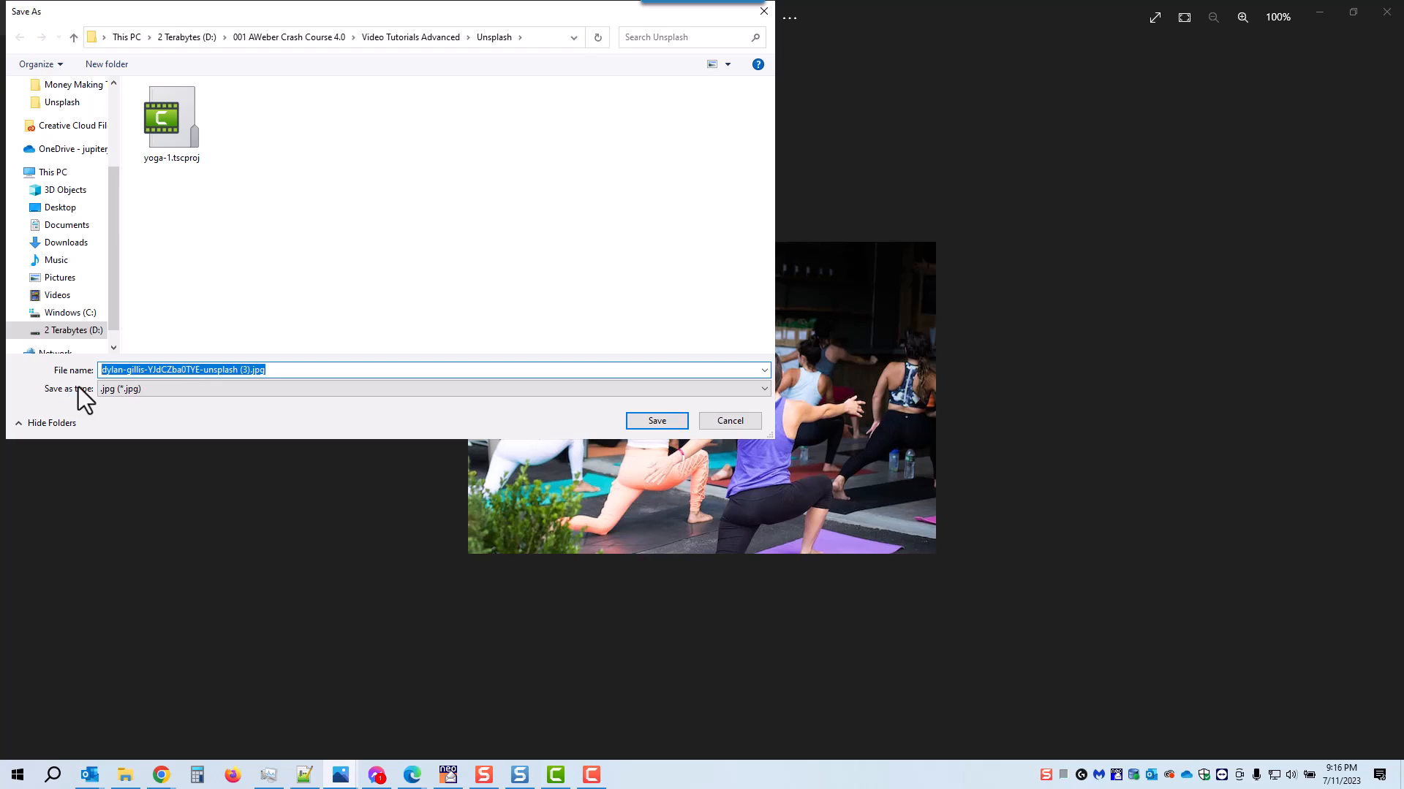
{"action": "type", "text": "yoga-class-1"}
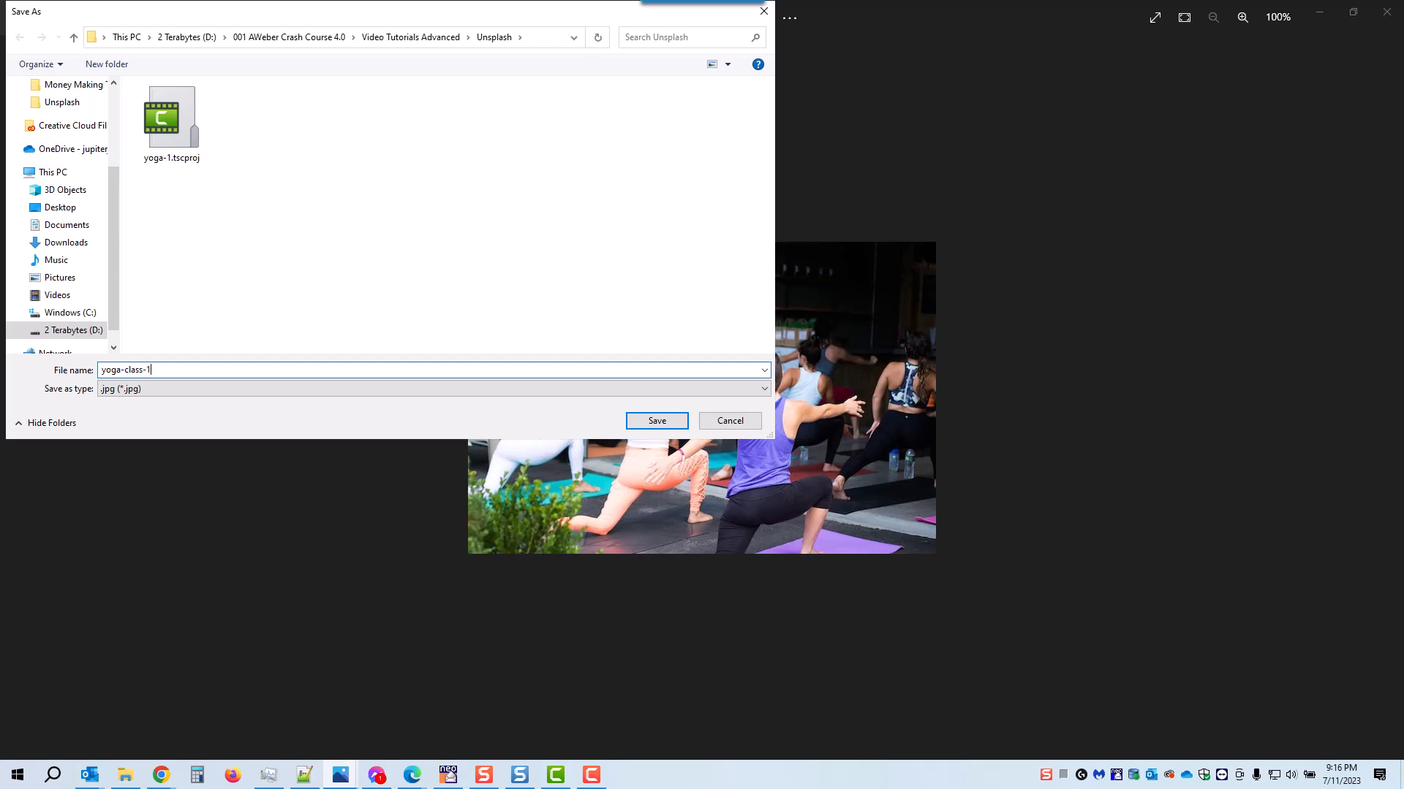
{"action": "key", "text": "Return"}
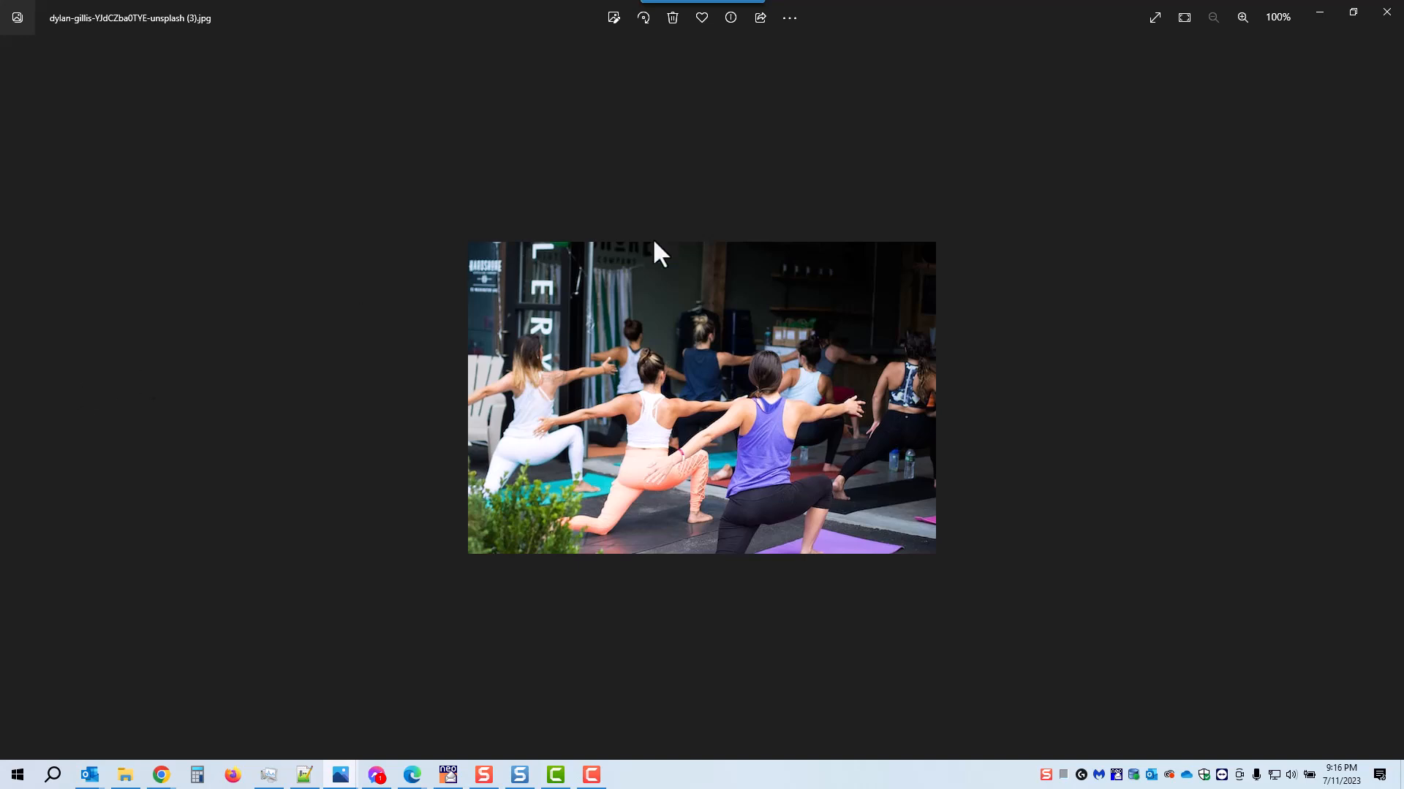
{"action": "left_click", "coordinate": [1387, 11]}
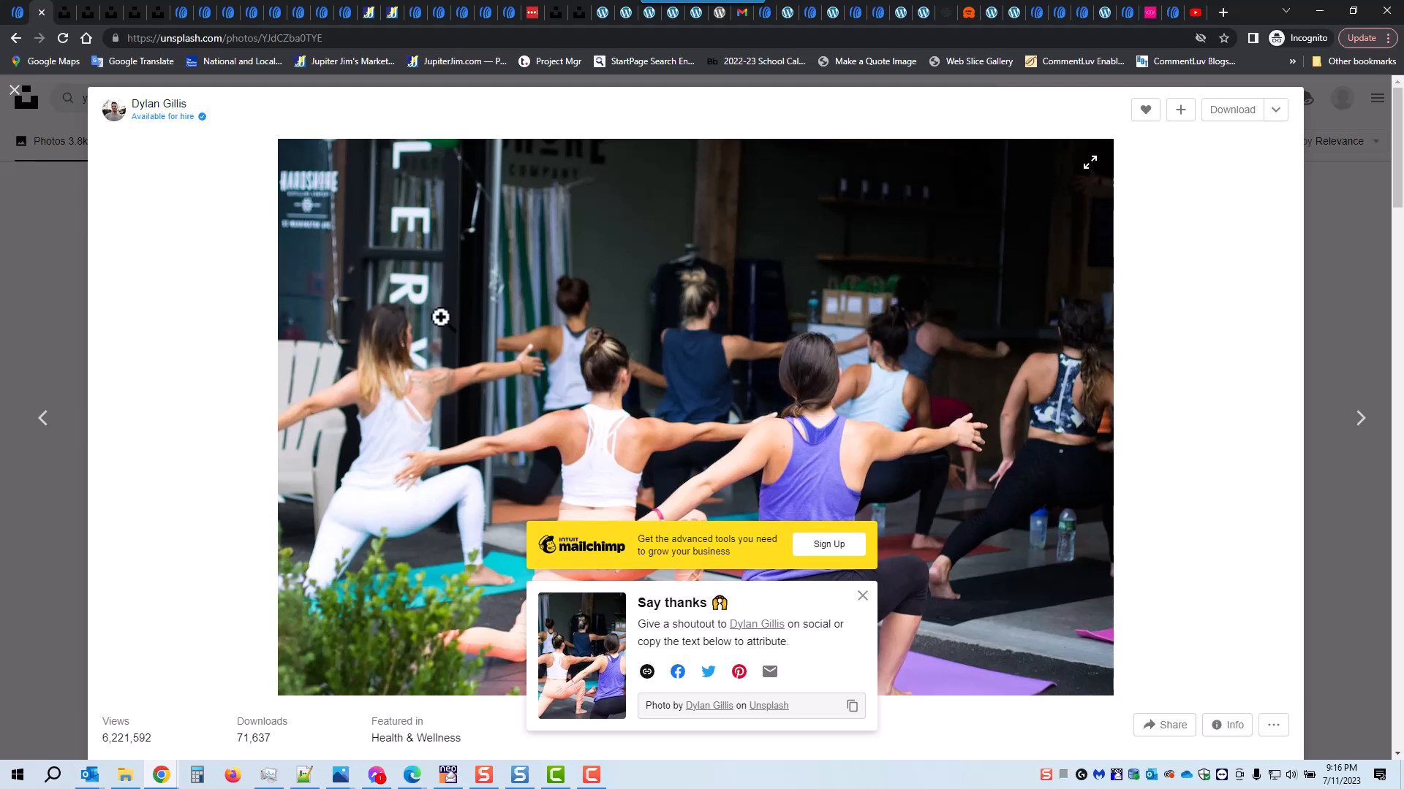
{"action": "double_click", "coordinate": [198, 40]}
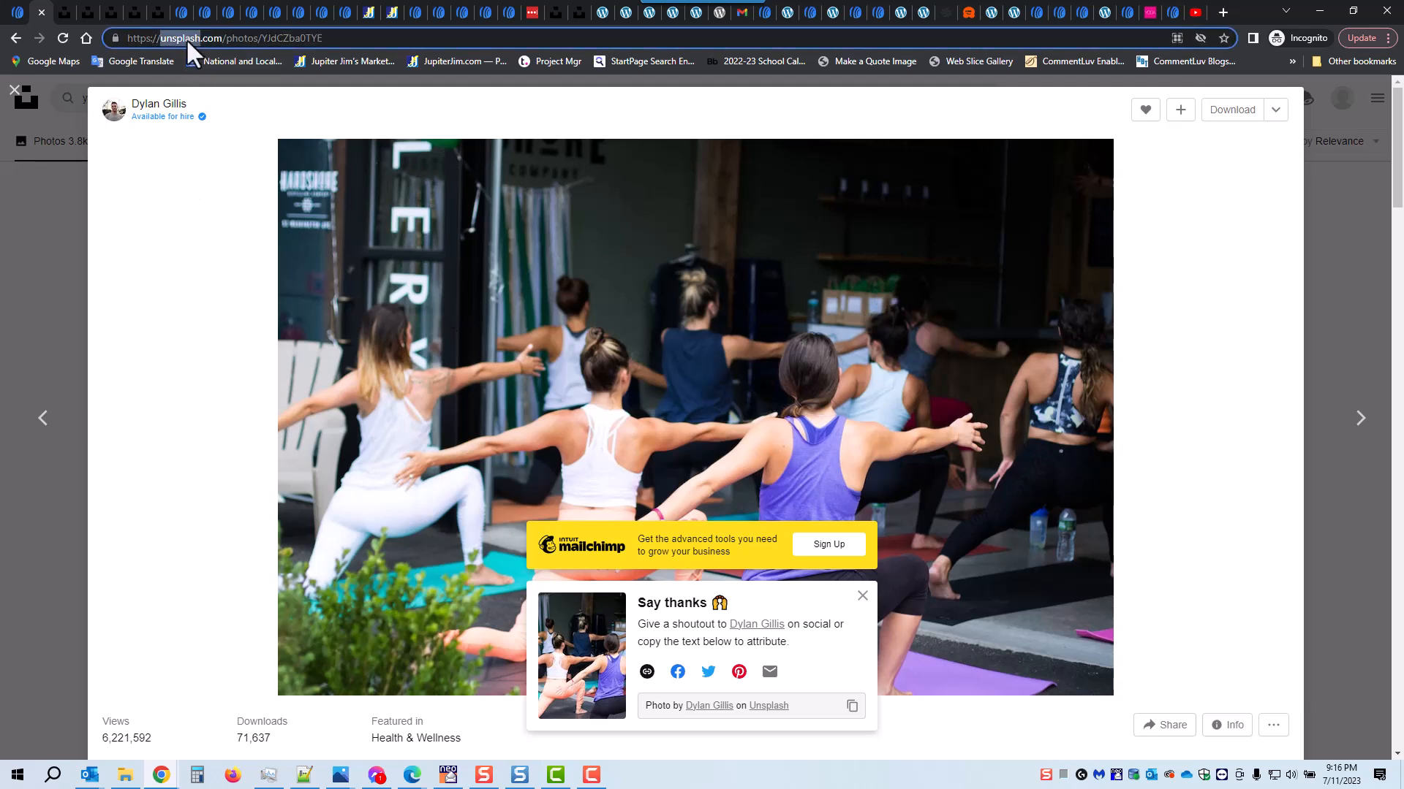
Step: Copy the yoga class photo's ready-made attribution text from the Say thanks box
{"action": "scroll", "coordinate": [1179, 366], "scroll_direction": "down", "scroll_amount": 2}
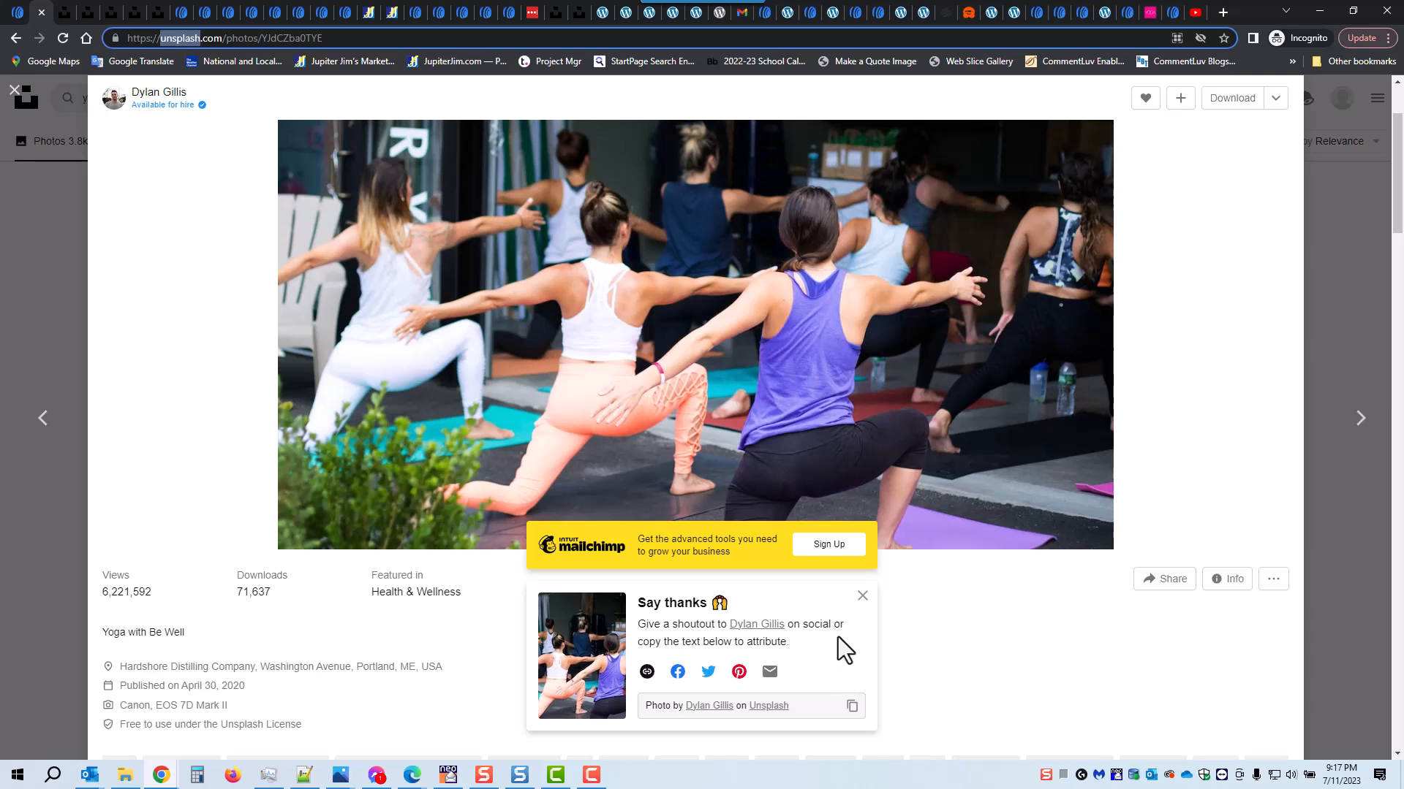
{"action": "right_click", "coordinate": [834, 659]}
{"action": "left_click", "coordinate": [850, 707]}
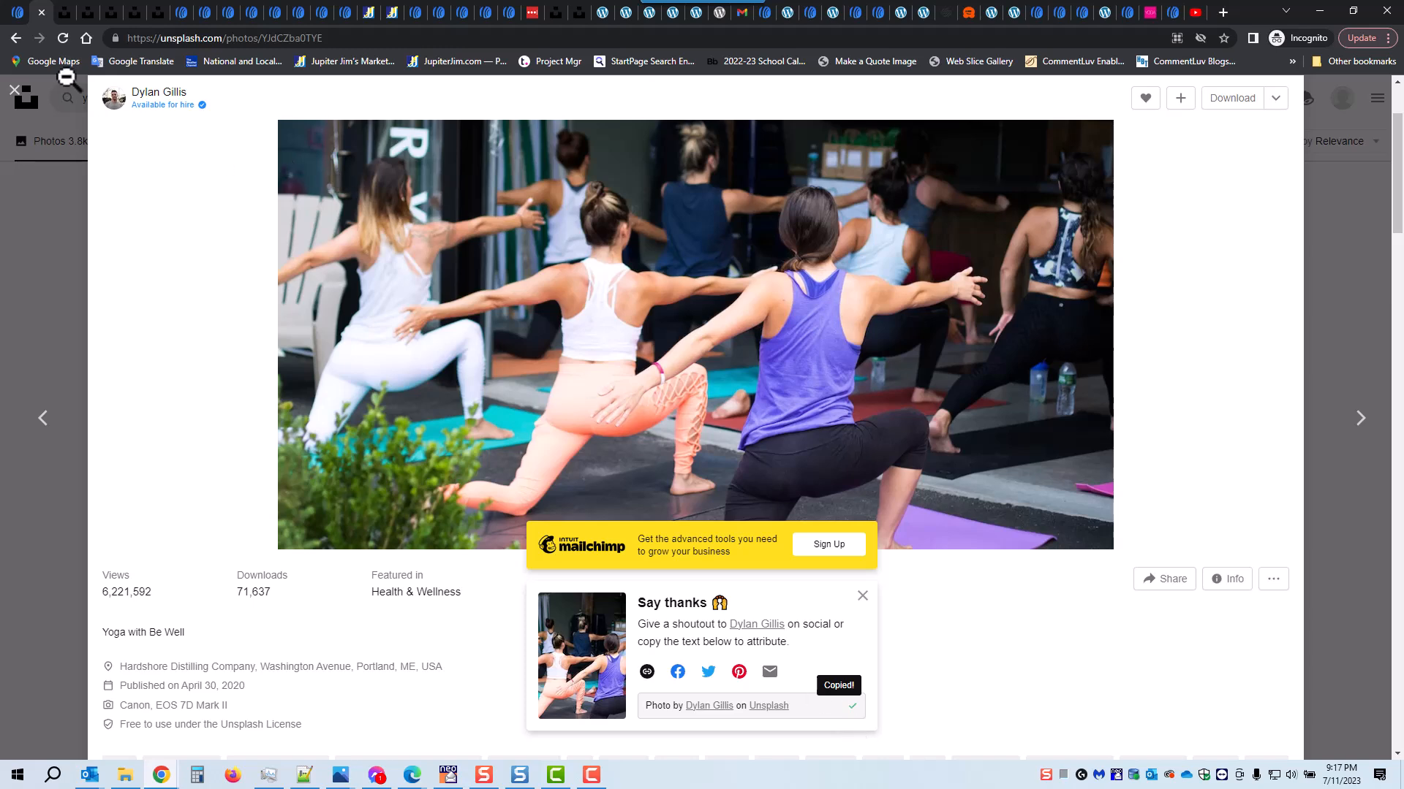
Step: Switch to the AWeber message and upload yoga-class-1.jpg from the Unsplash folder into the empty image block
{"action": "left_click", "coordinate": [16, 14]}
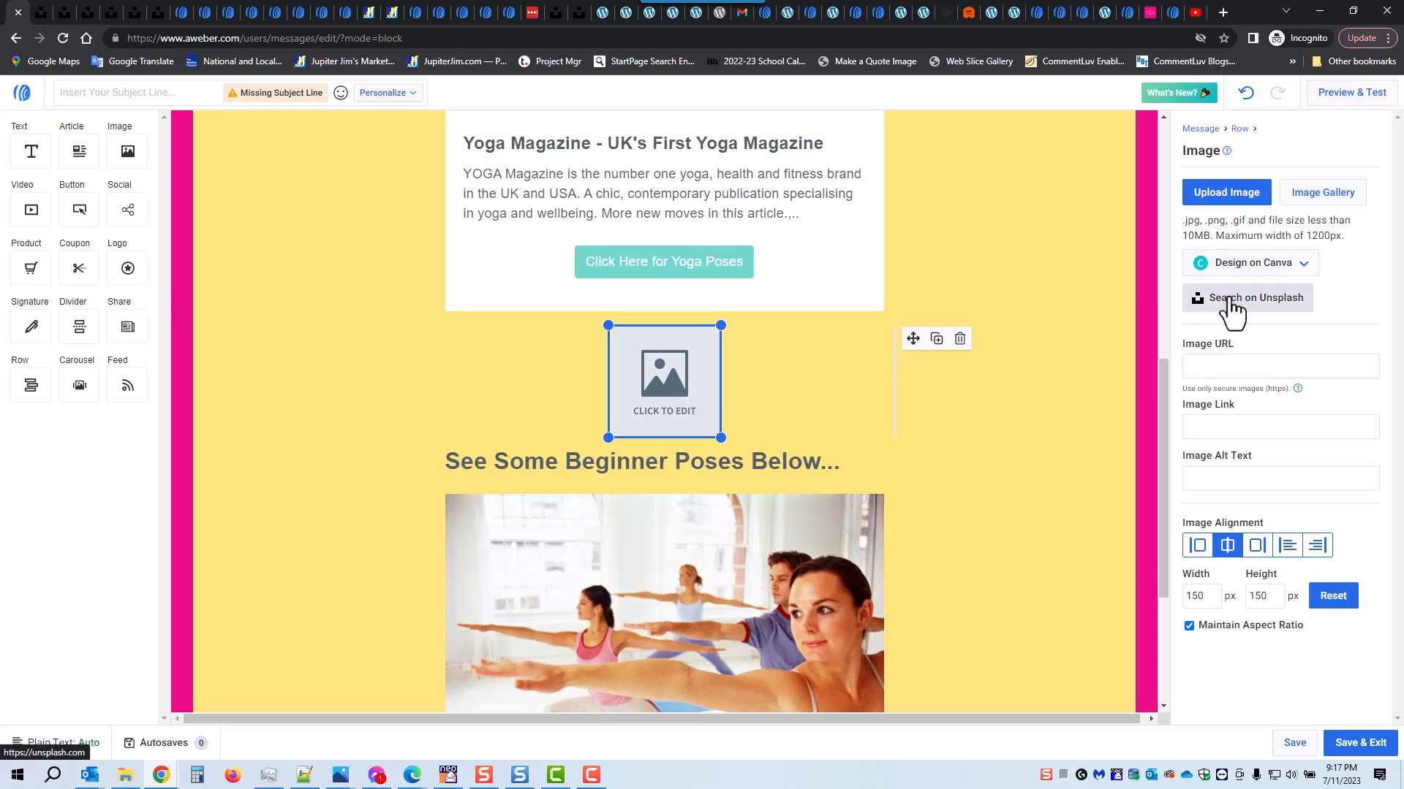
{"action": "left_click", "coordinate": [1228, 205]}
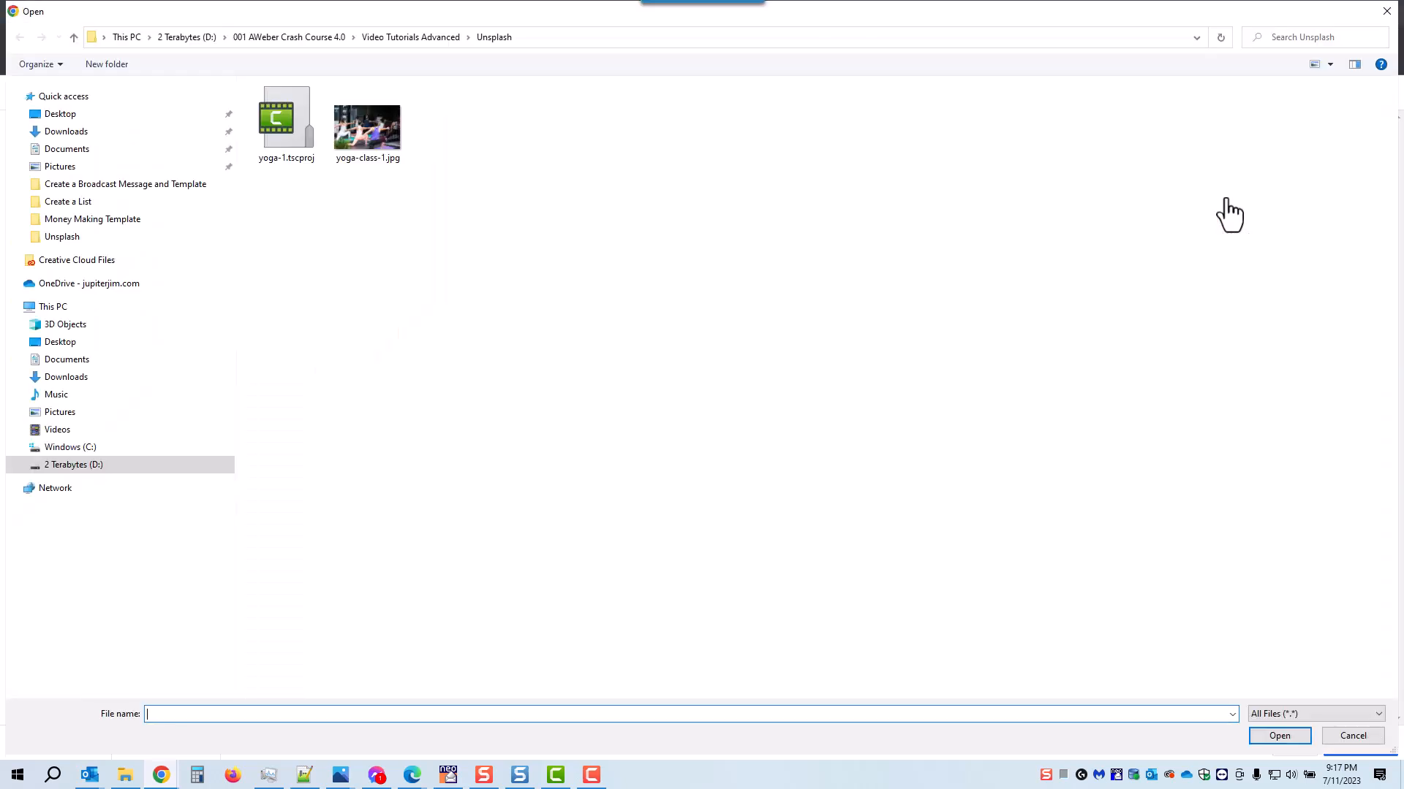
{"action": "left_click", "coordinate": [362, 137]}
{"action": "double_click", "coordinate": [362, 138]}
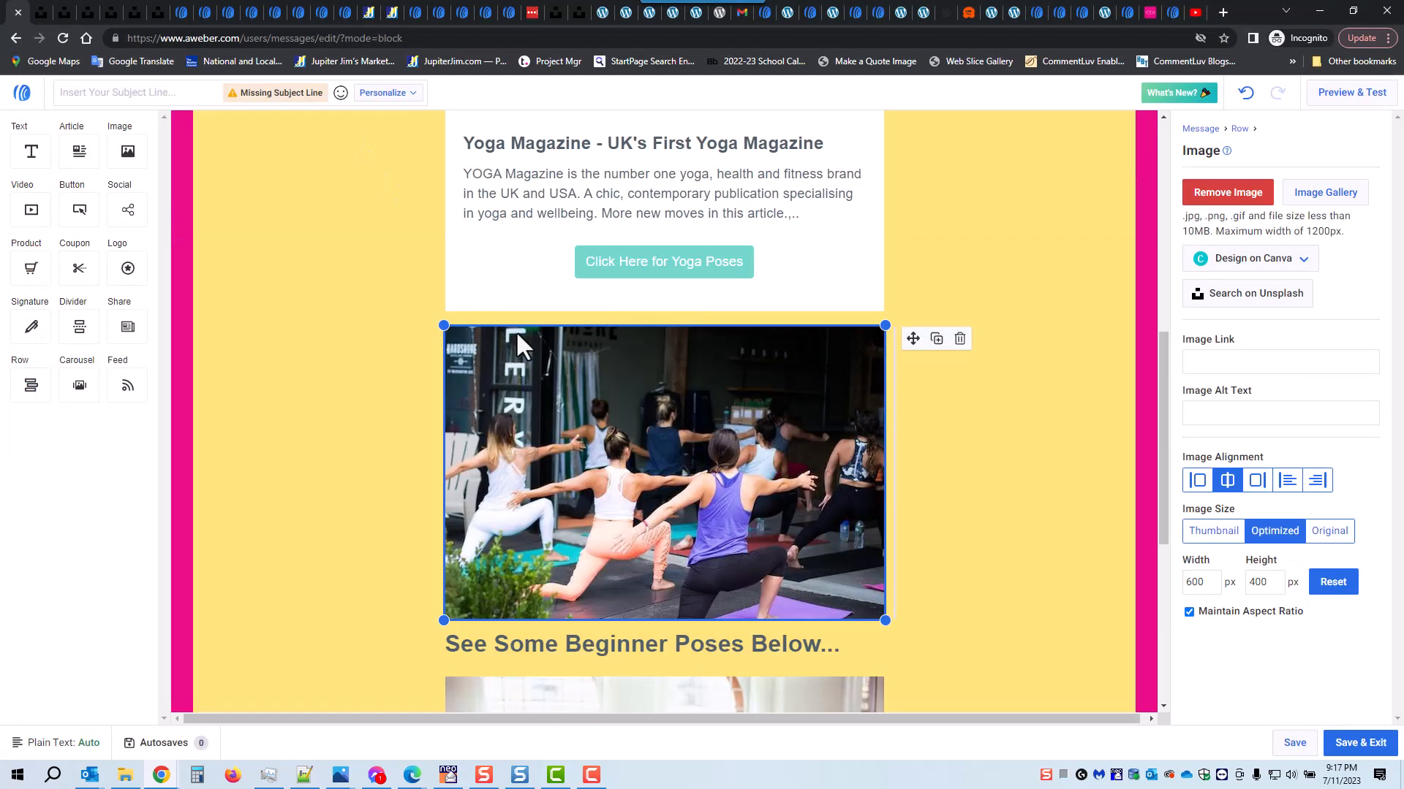
Step: Add a text block under the "See Some Beginner Poses Below..." heading and paste the copied photo attribution into it
{"action": "scroll", "coordinate": [619, 484], "scroll_direction": "down", "scroll_amount": 1}
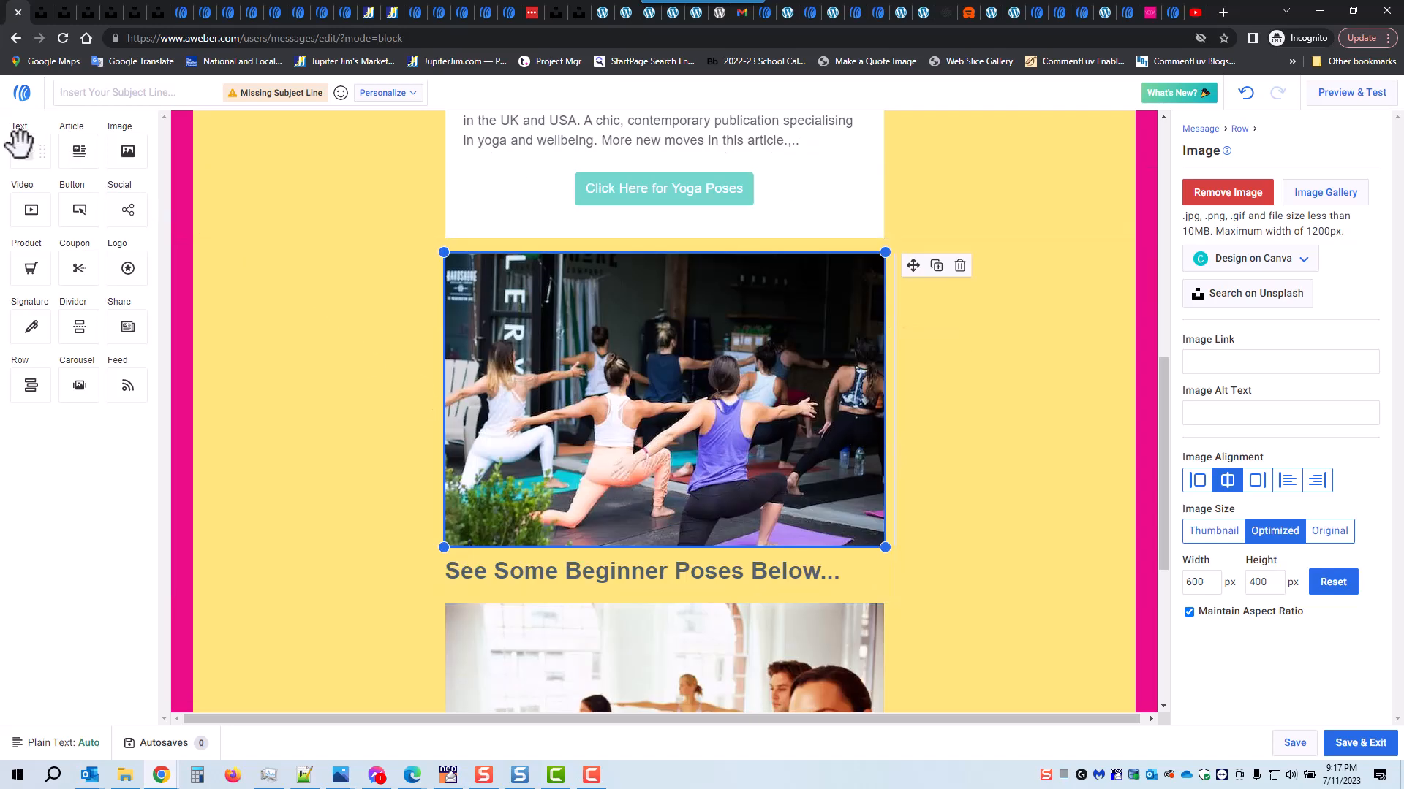
{"action": "left_click_drag", "start_coordinate": [22, 145], "coordinate": [632, 600]}
{"action": "scroll", "coordinate": [934, 475], "scroll_direction": "down", "scroll_amount": 2}
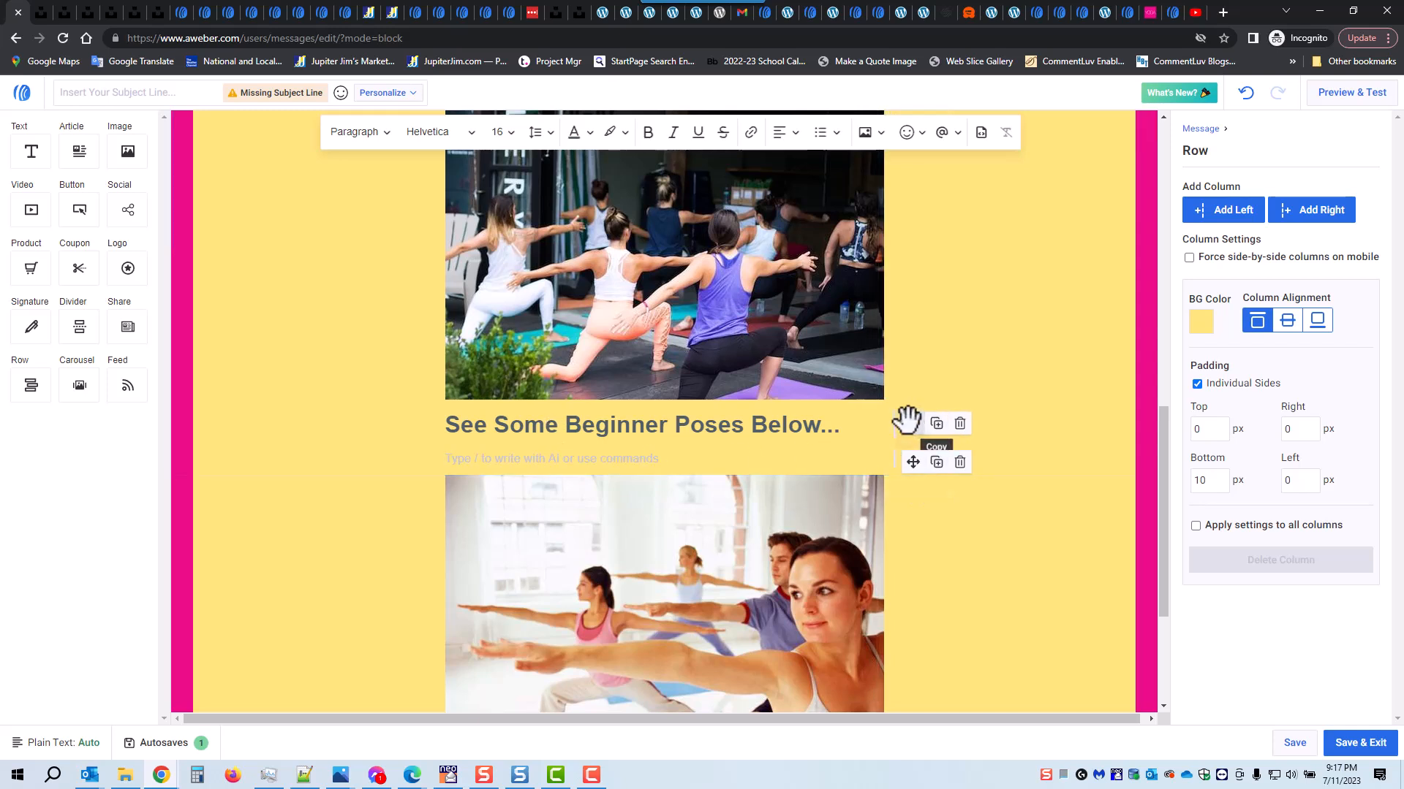
{"action": "left_click_drag", "start_coordinate": [916, 421], "coordinate": [915, 450]}
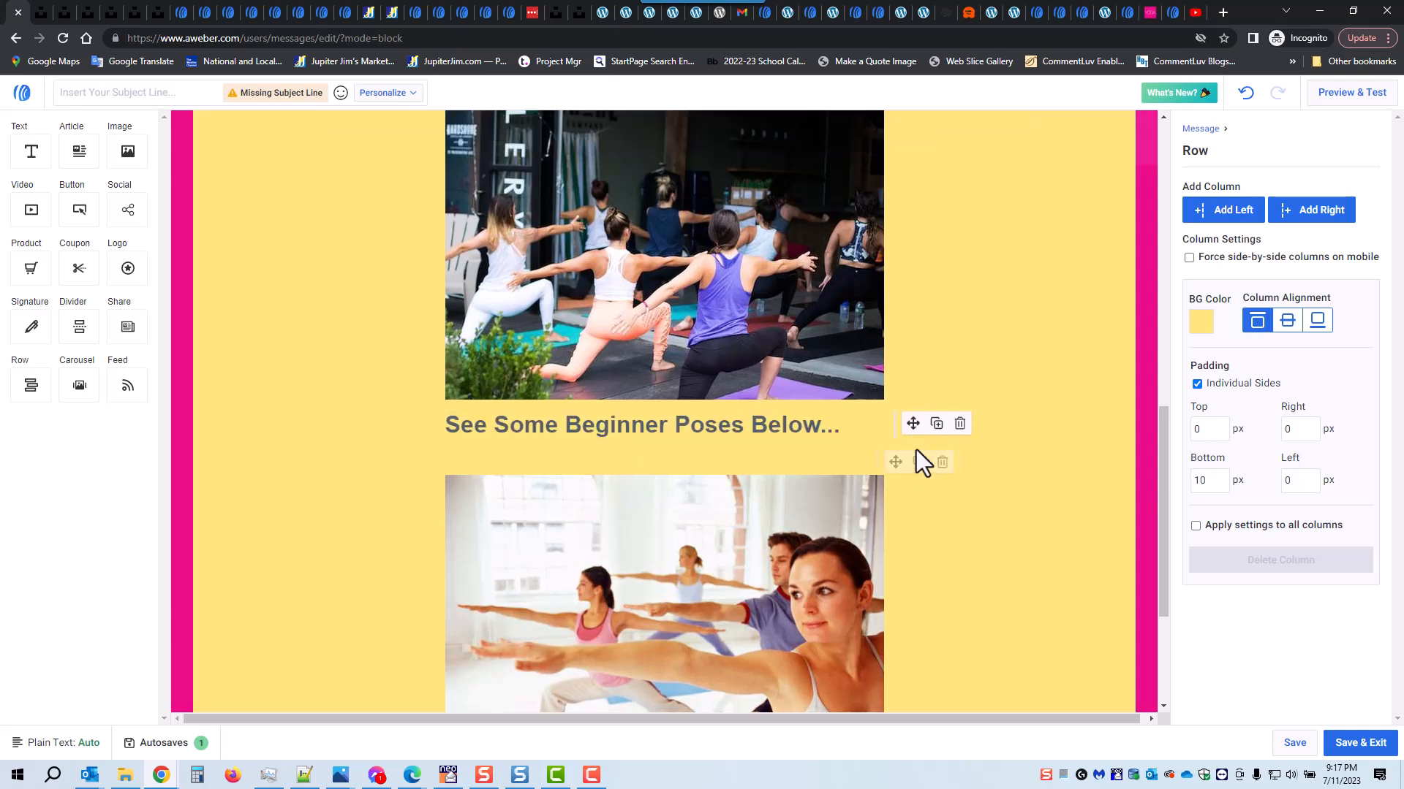
{"action": "left_click", "coordinate": [481, 452]}
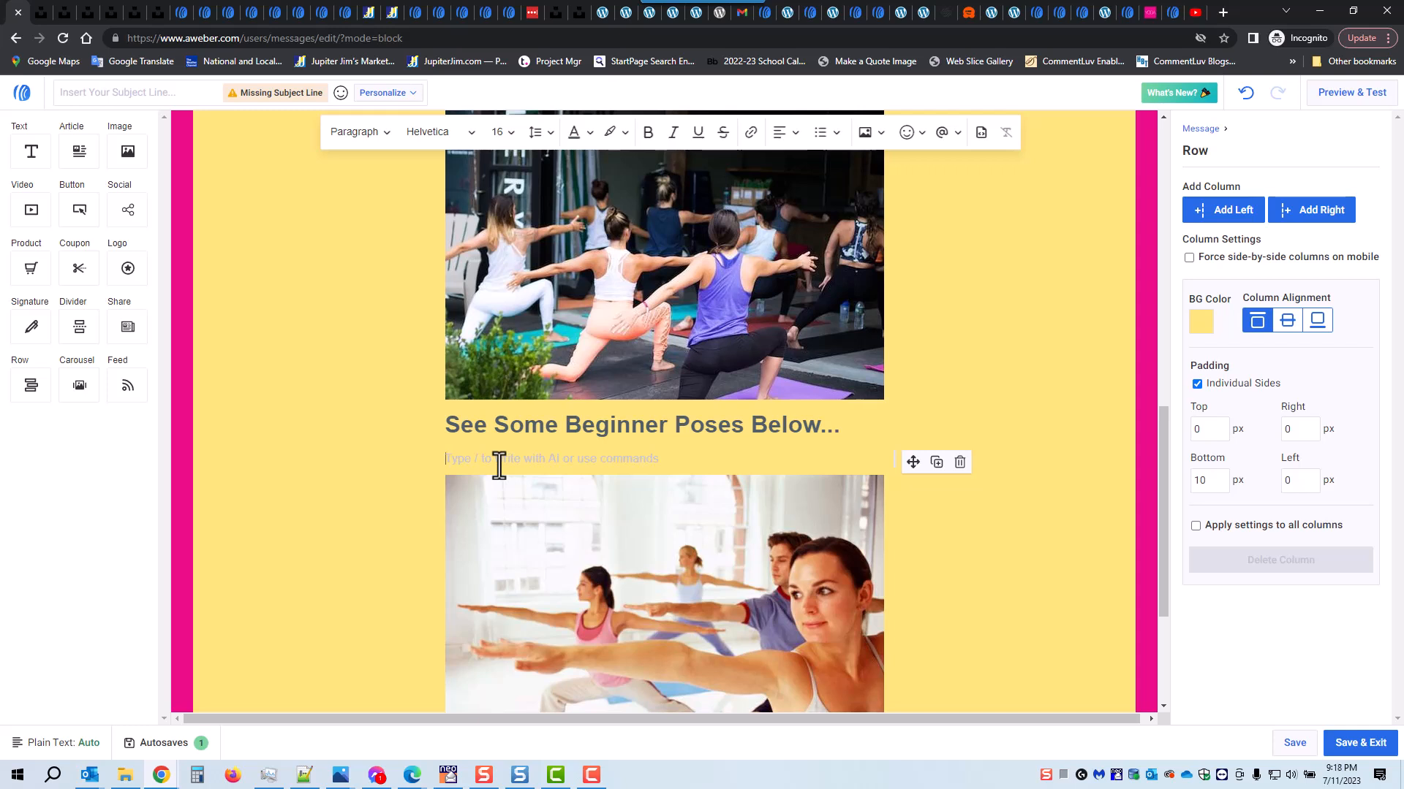
{"action": "key", "text": "ctrl+v"}
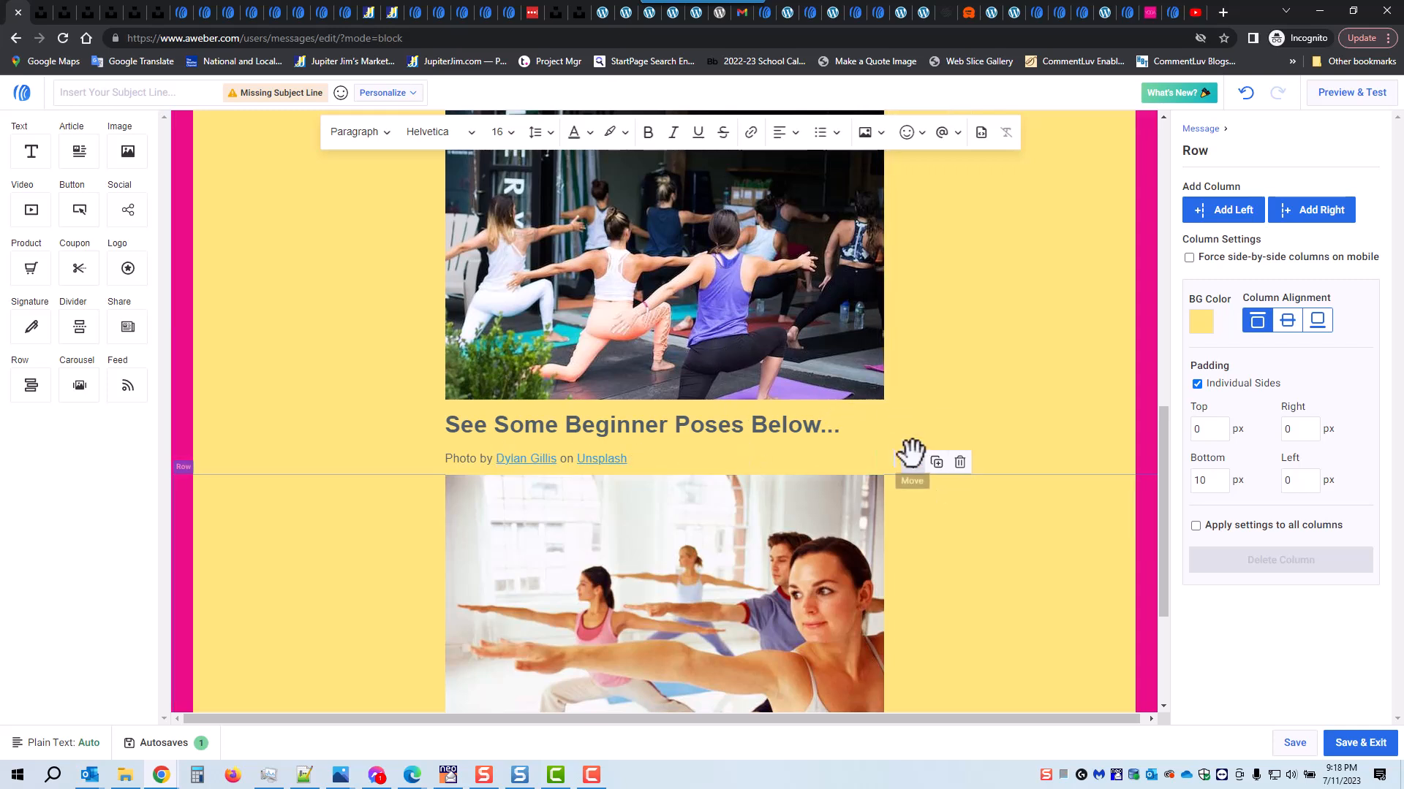
Step: Move the attribution text between the yoga class photo and the heading, and center-align it
{"action": "left_click_drag", "start_coordinate": [913, 461], "coordinate": [911, 418]}
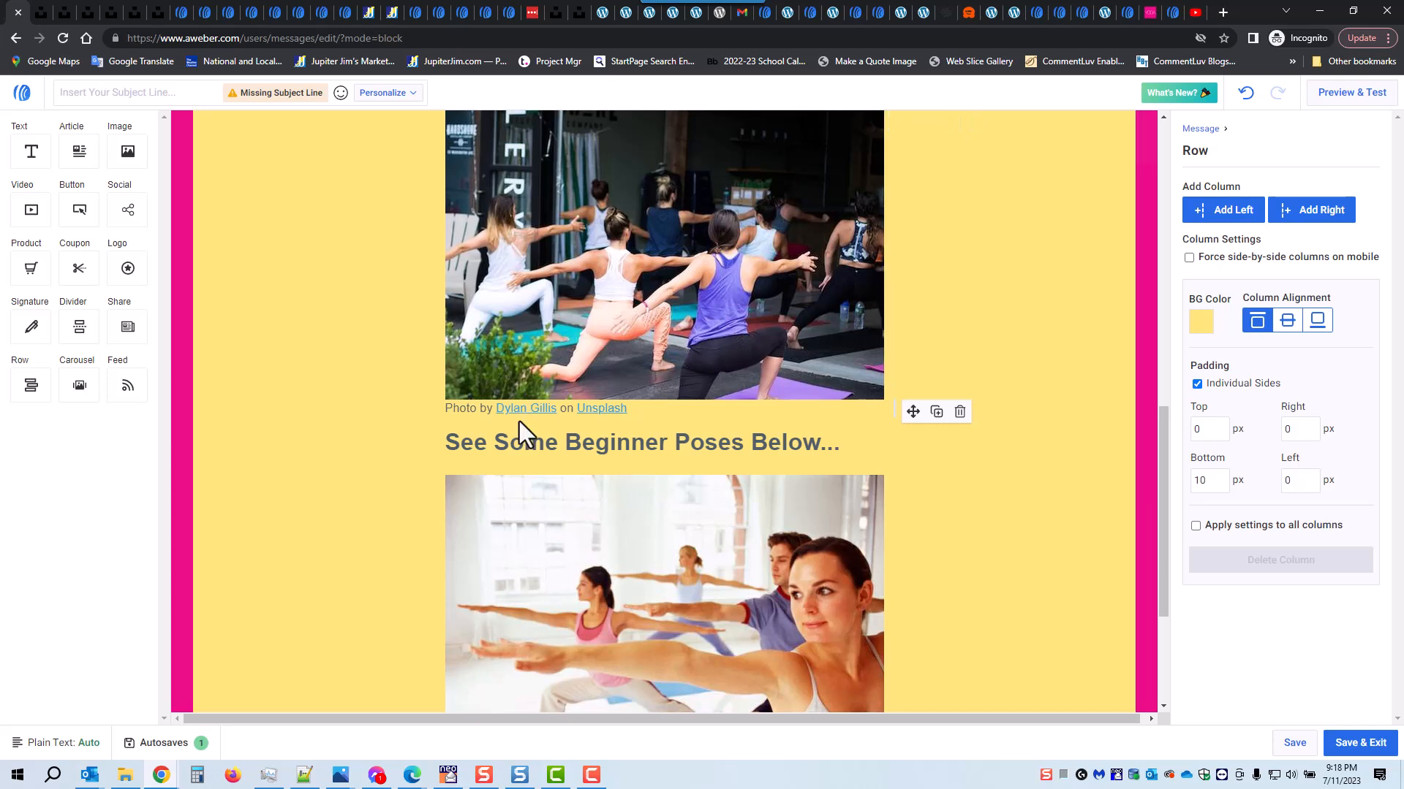
{"action": "left_click", "coordinate": [468, 407]}
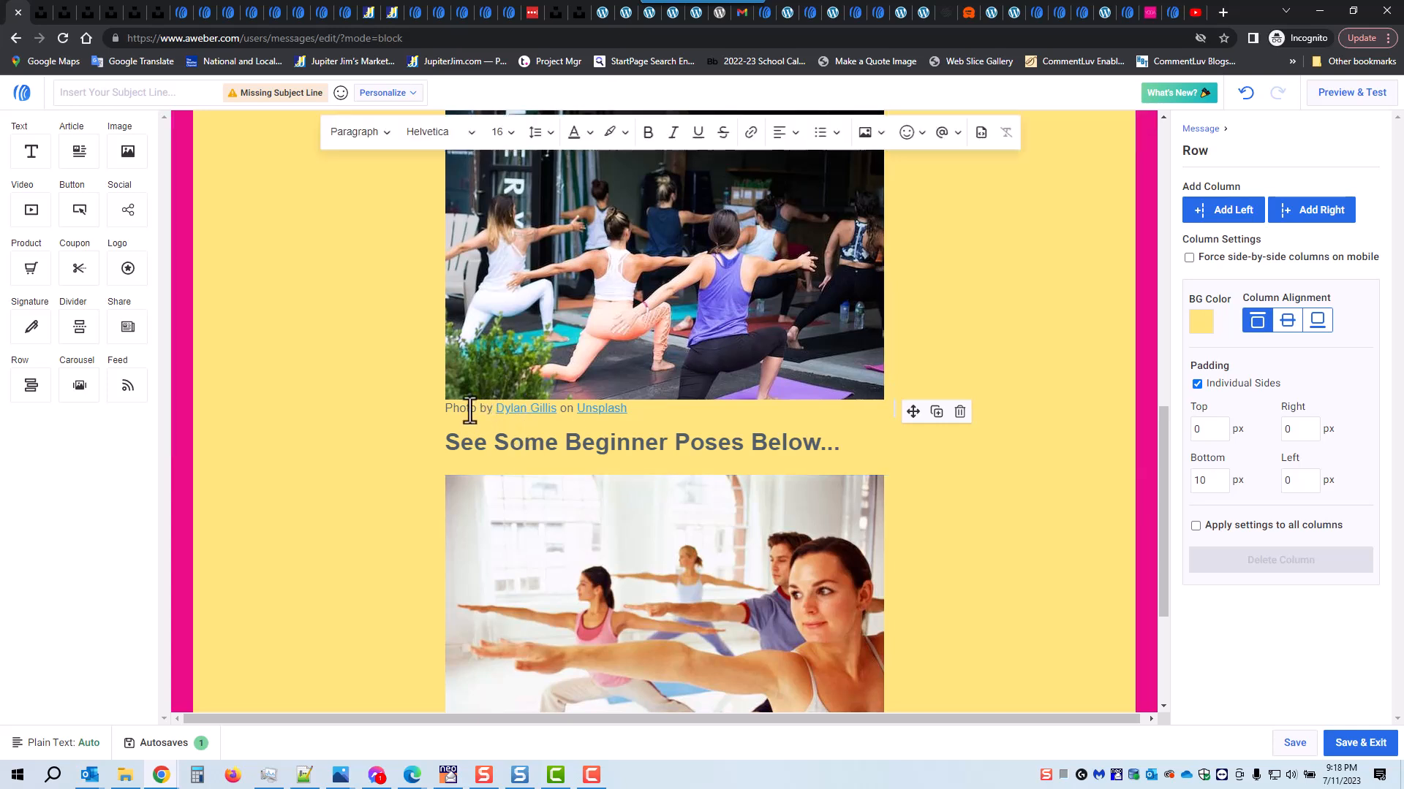
{"action": "left_click", "coordinate": [796, 132]}
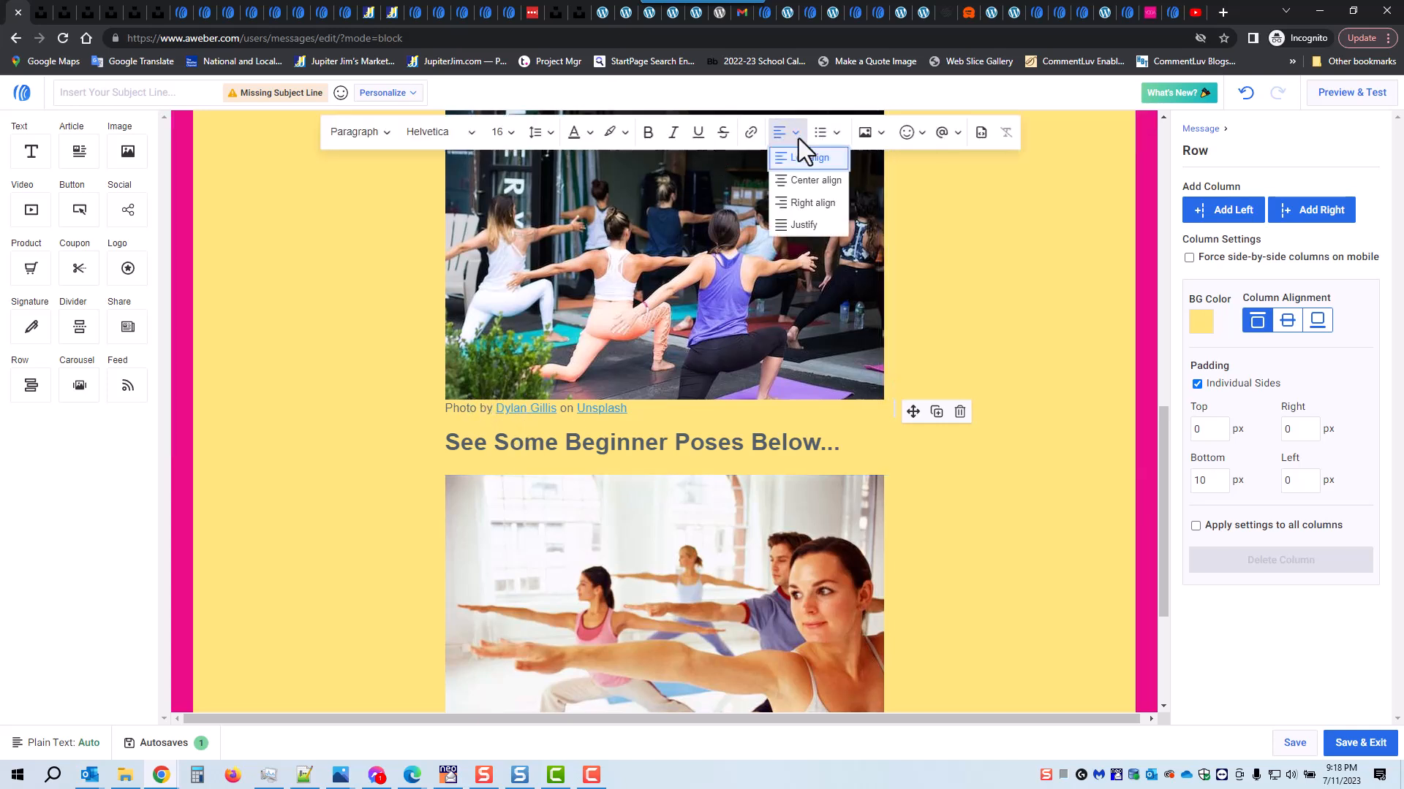
{"action": "left_click", "coordinate": [810, 180]}
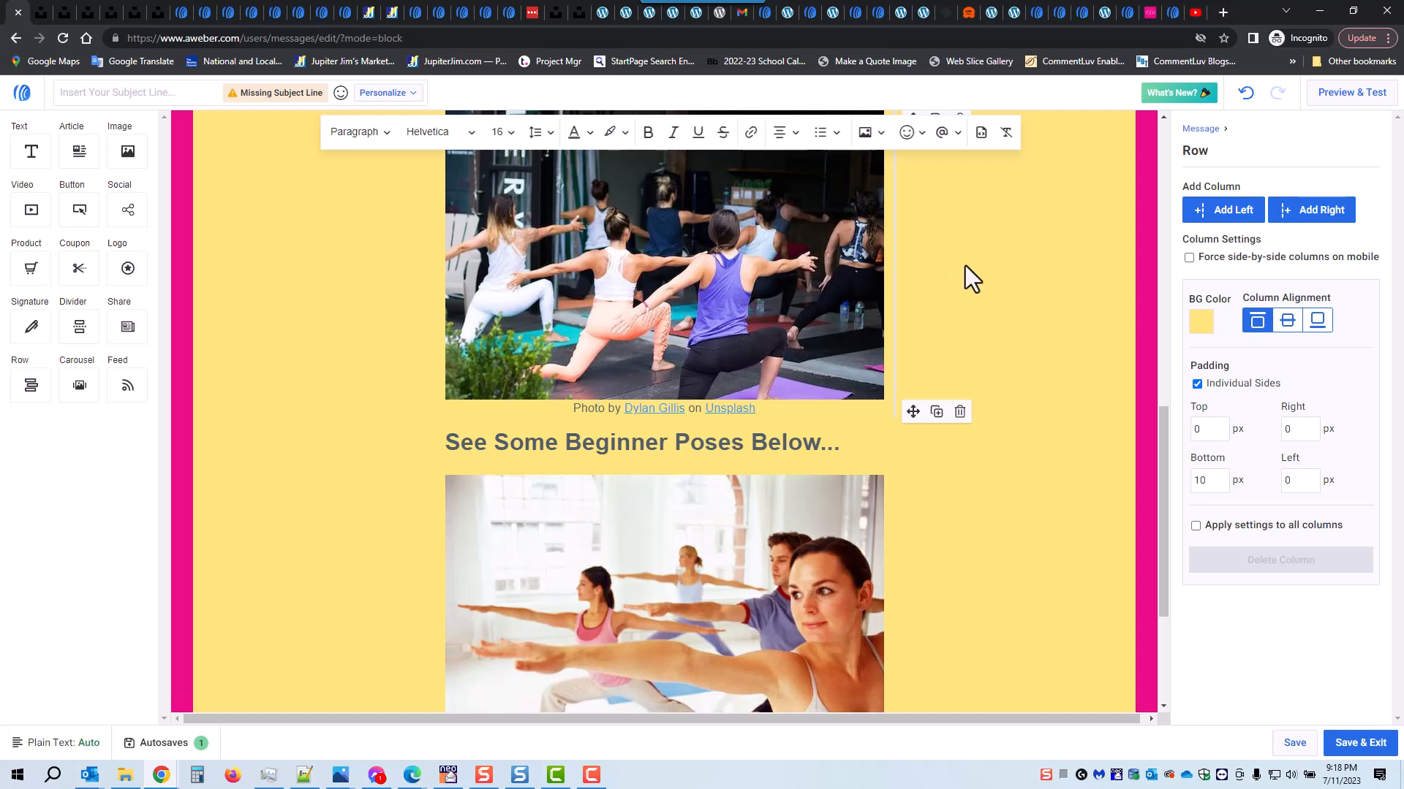
Step: Delete the photo attribution text block under the yoga class photo
{"action": "scroll", "coordinate": [979, 271], "scroll_direction": "up", "scroll_amount": 3}
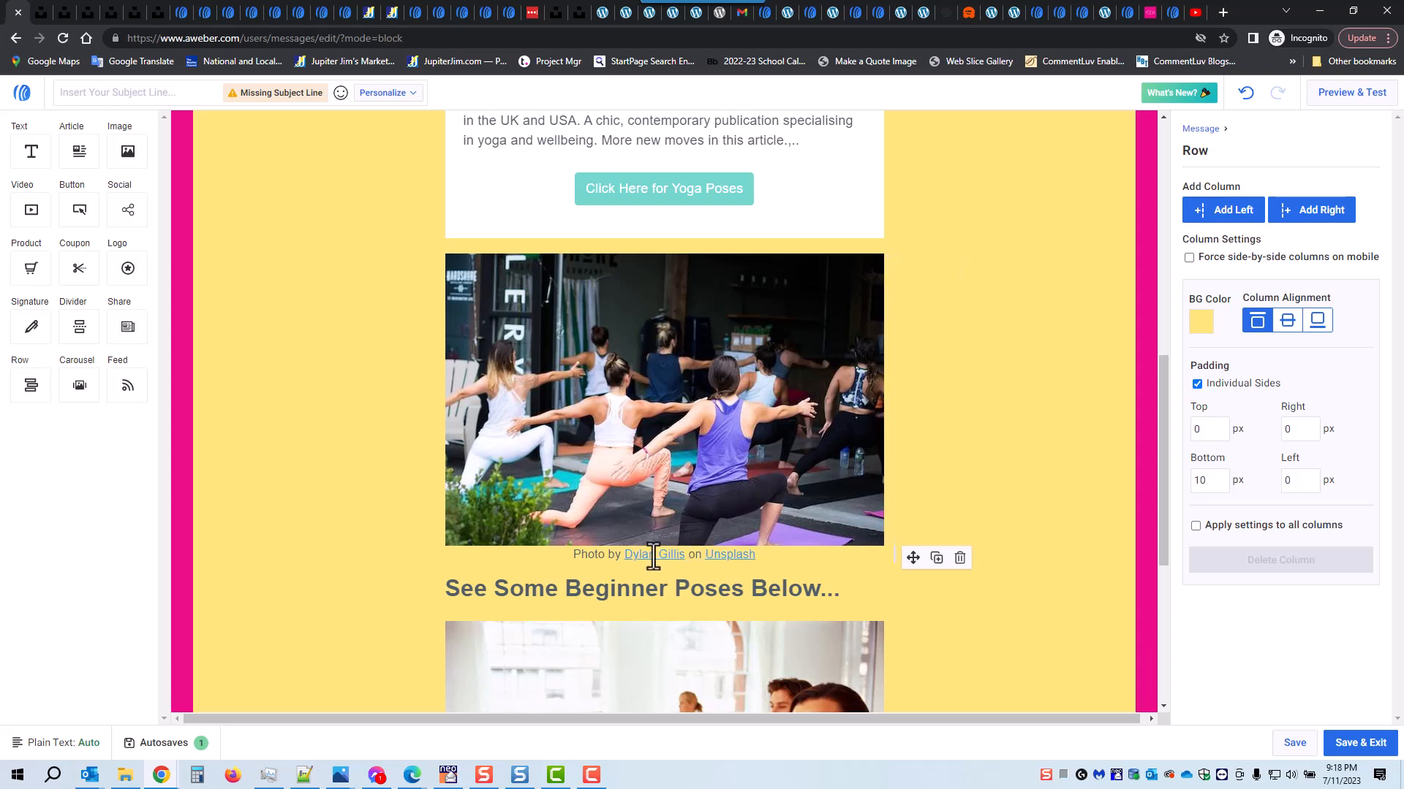
{"action": "left_click", "coordinate": [960, 559]}
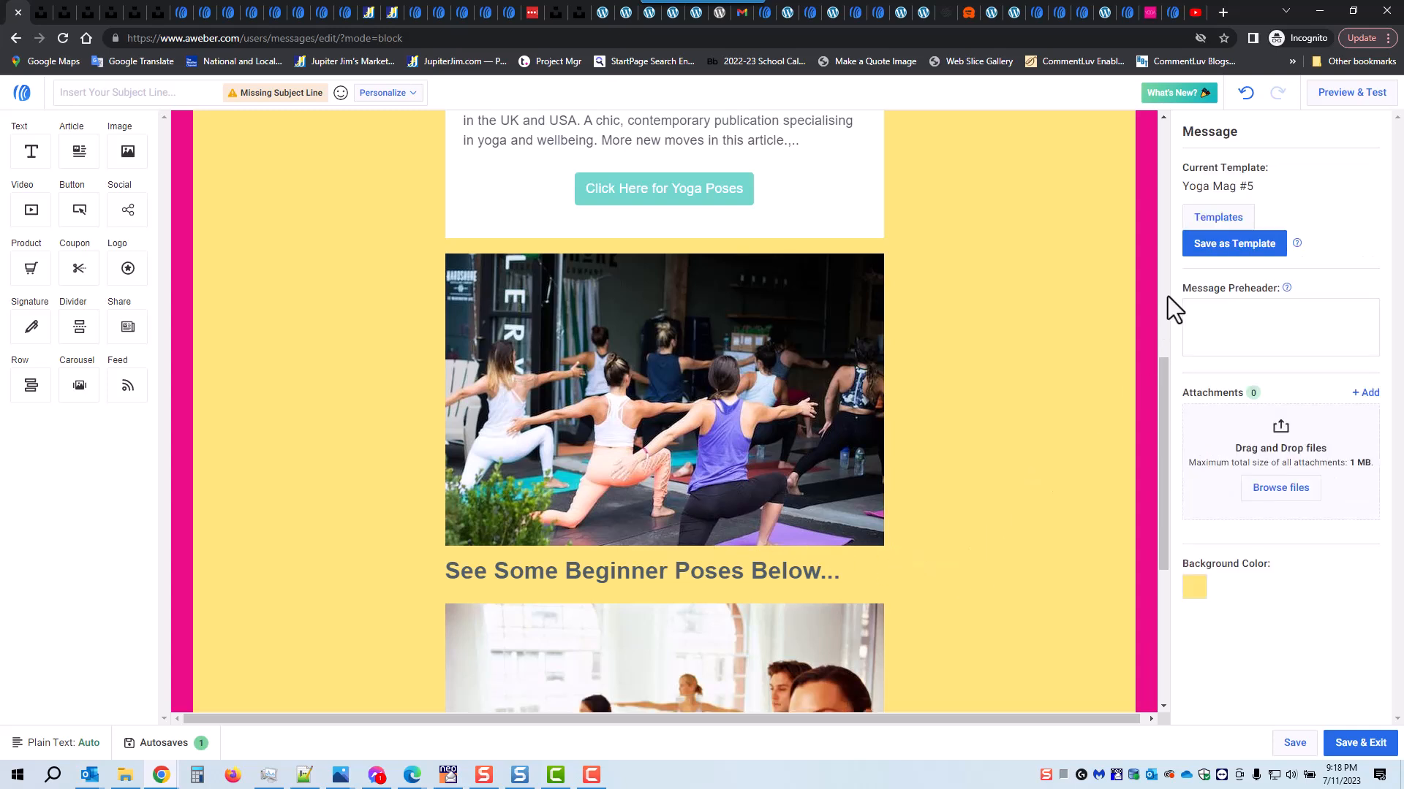
{"action": "left_click", "coordinate": [801, 402]}
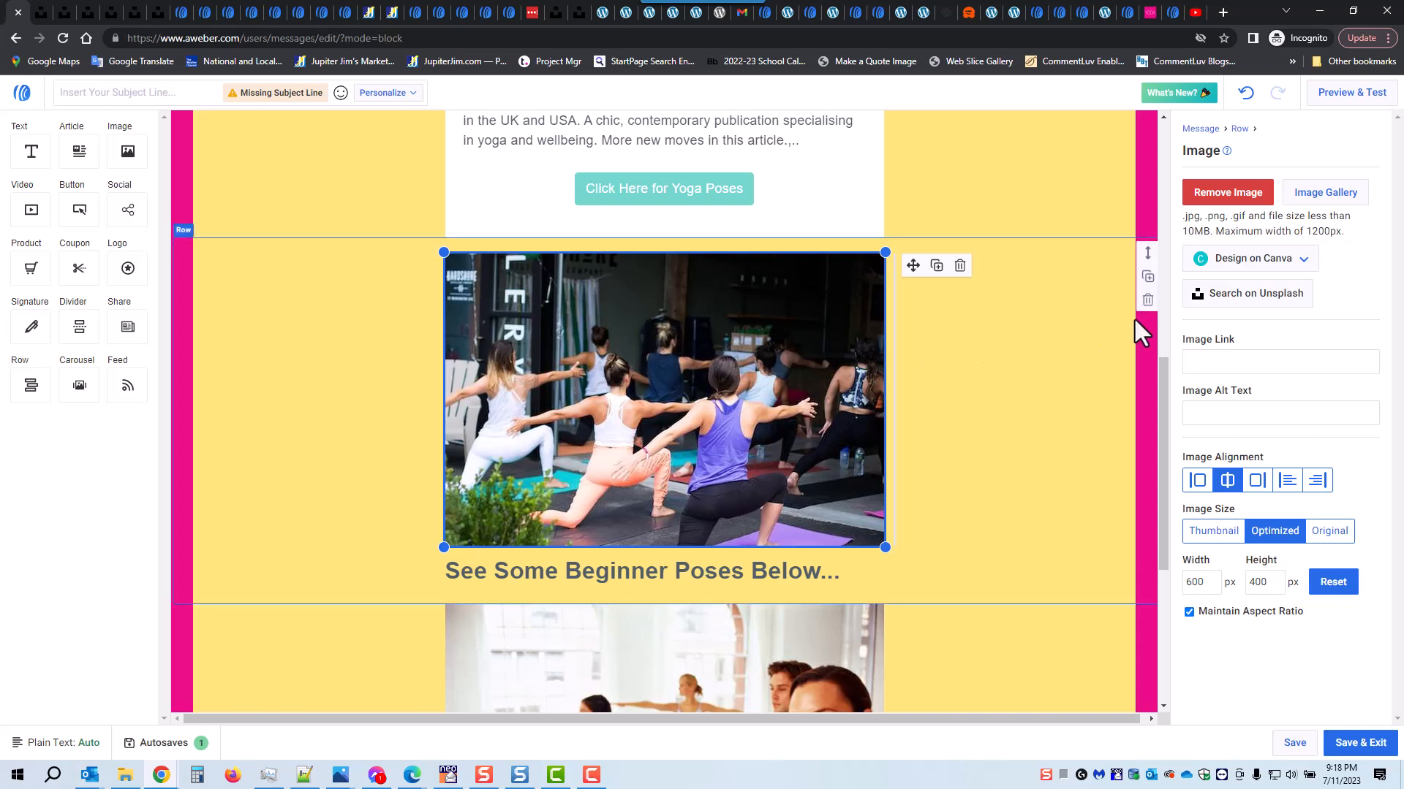
{"action": "left_click", "coordinate": [1323, 199]}
{"action": "scroll", "coordinate": [1007, 401], "scroll_direction": "down", "scroll_amount": 2}
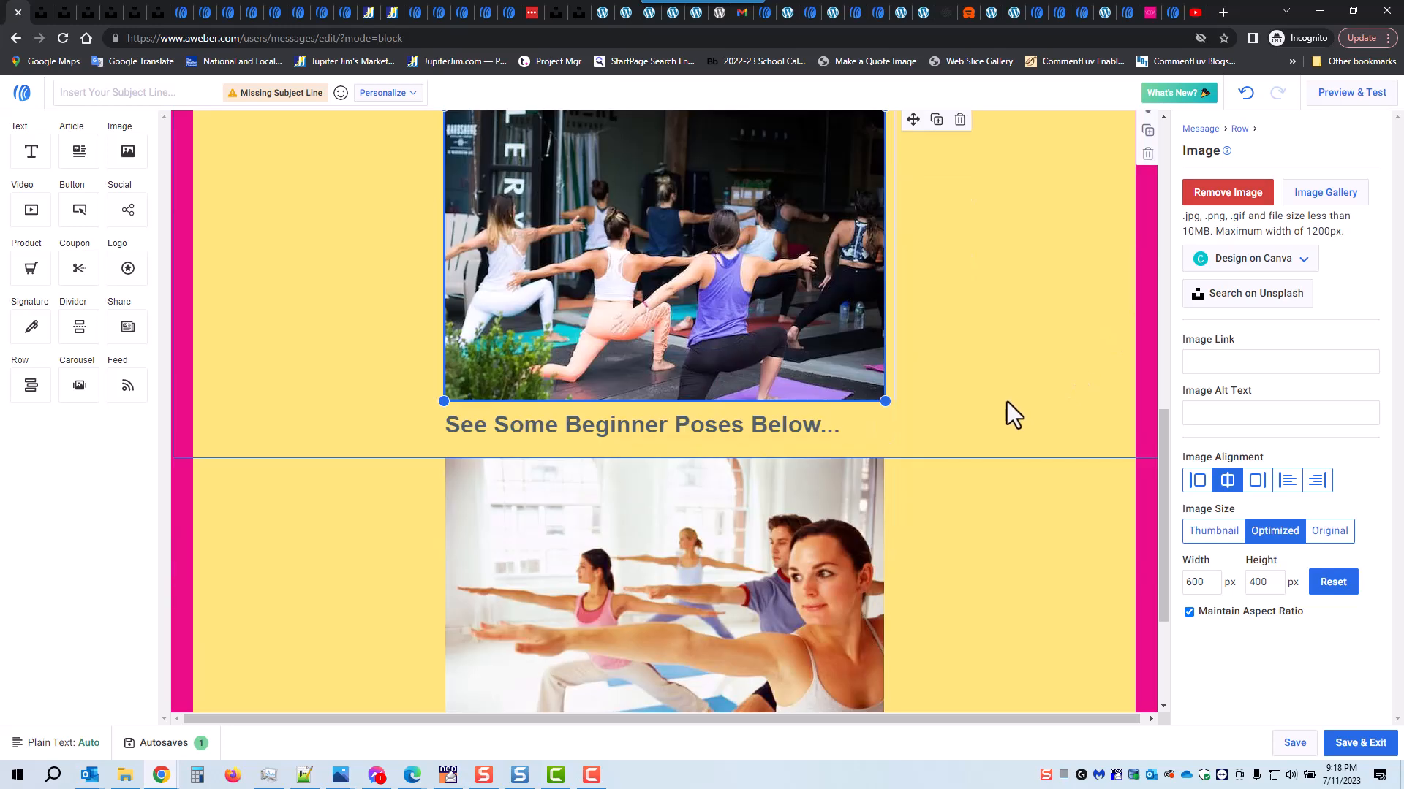
{"action": "left_click", "coordinate": [1066, 619]}
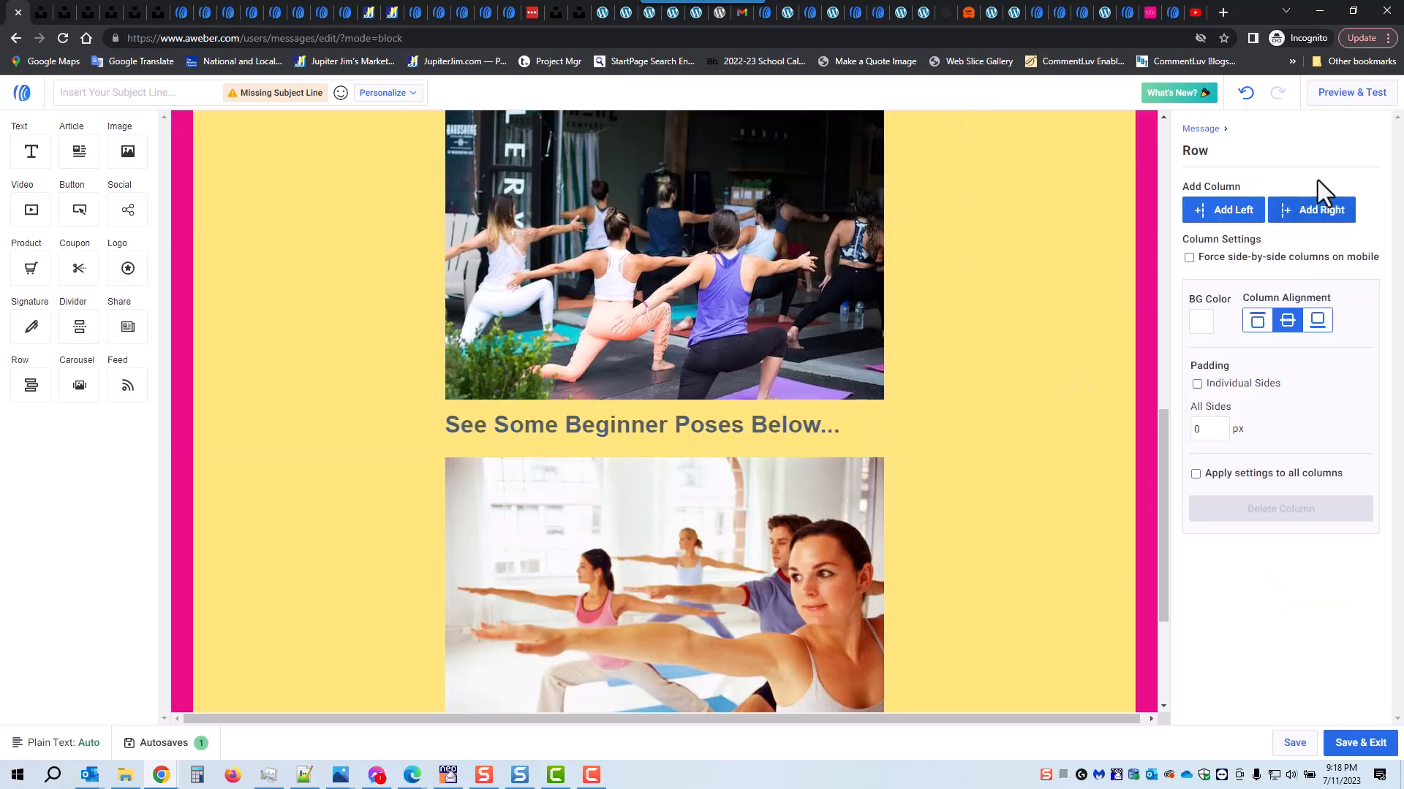
Step: Preview the message down to the beginner poses photo, and save and exit it
{"action": "left_click", "coordinate": [1342, 95]}
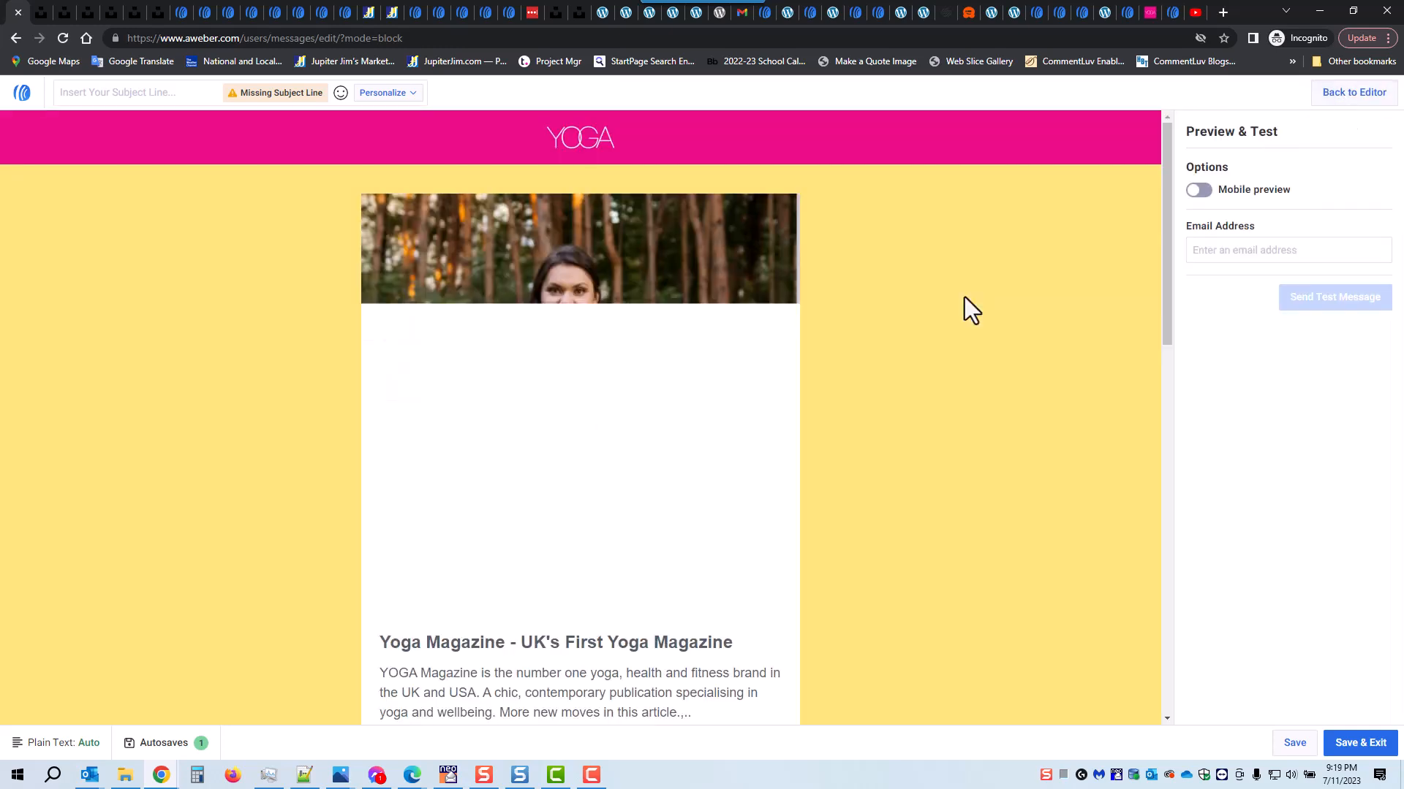
{"action": "scroll", "coordinate": [880, 349], "scroll_direction": "down", "scroll_amount": 7}
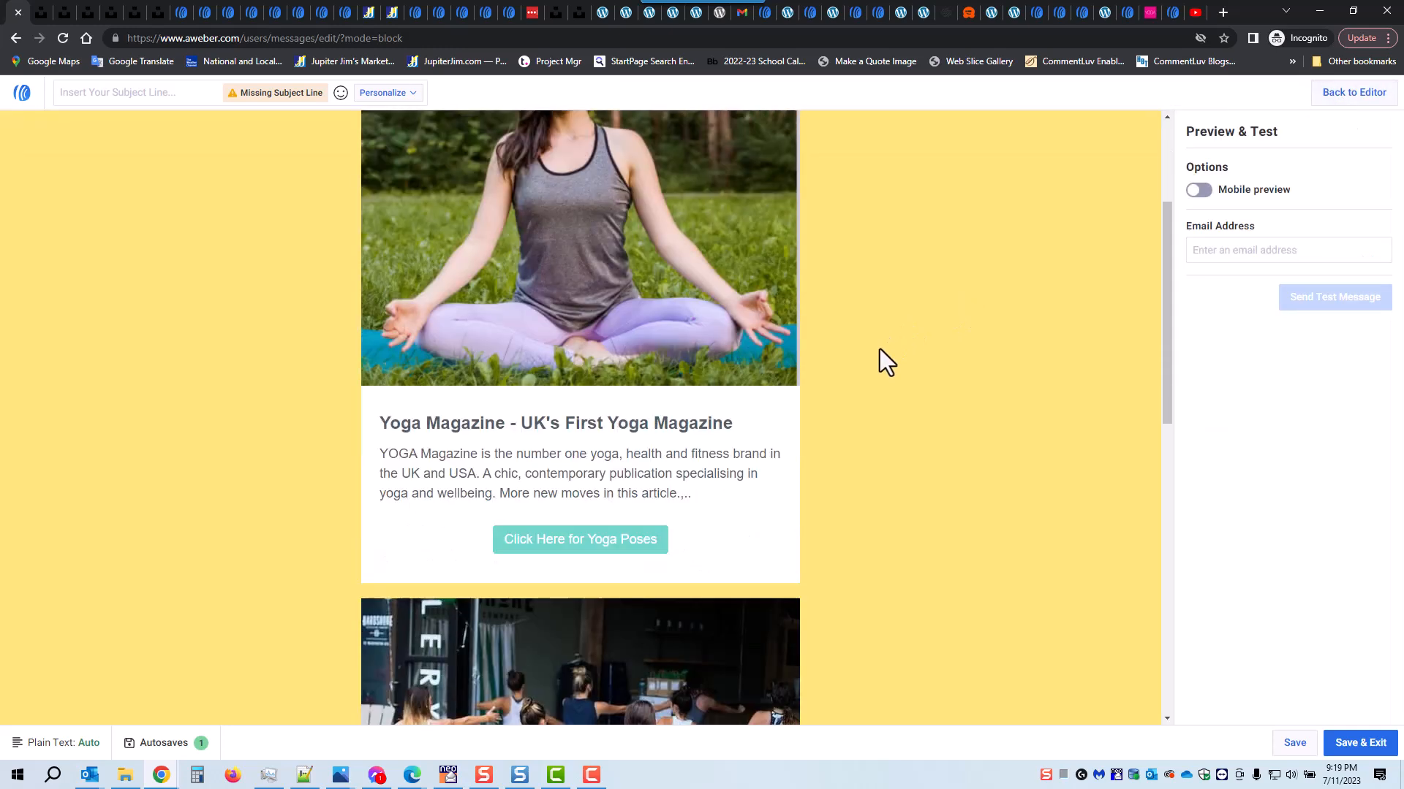
{"action": "scroll", "coordinate": [882, 349], "scroll_direction": "down", "scroll_amount": 7}
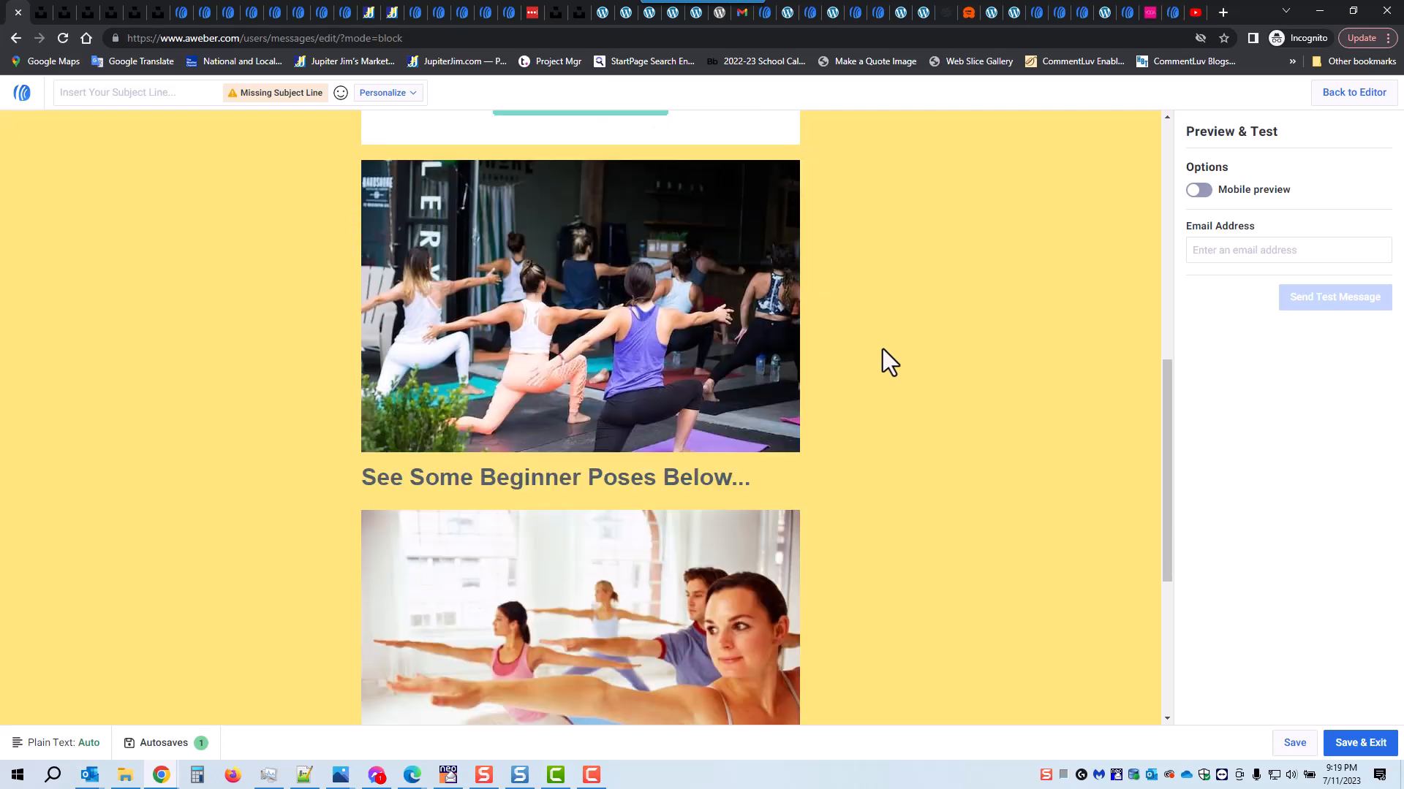
{"action": "scroll", "coordinate": [905, 380], "scroll_direction": "up", "scroll_amount": 6}
{"action": "scroll", "coordinate": [1058, 557], "scroll_direction": "up", "scroll_amount": 4}
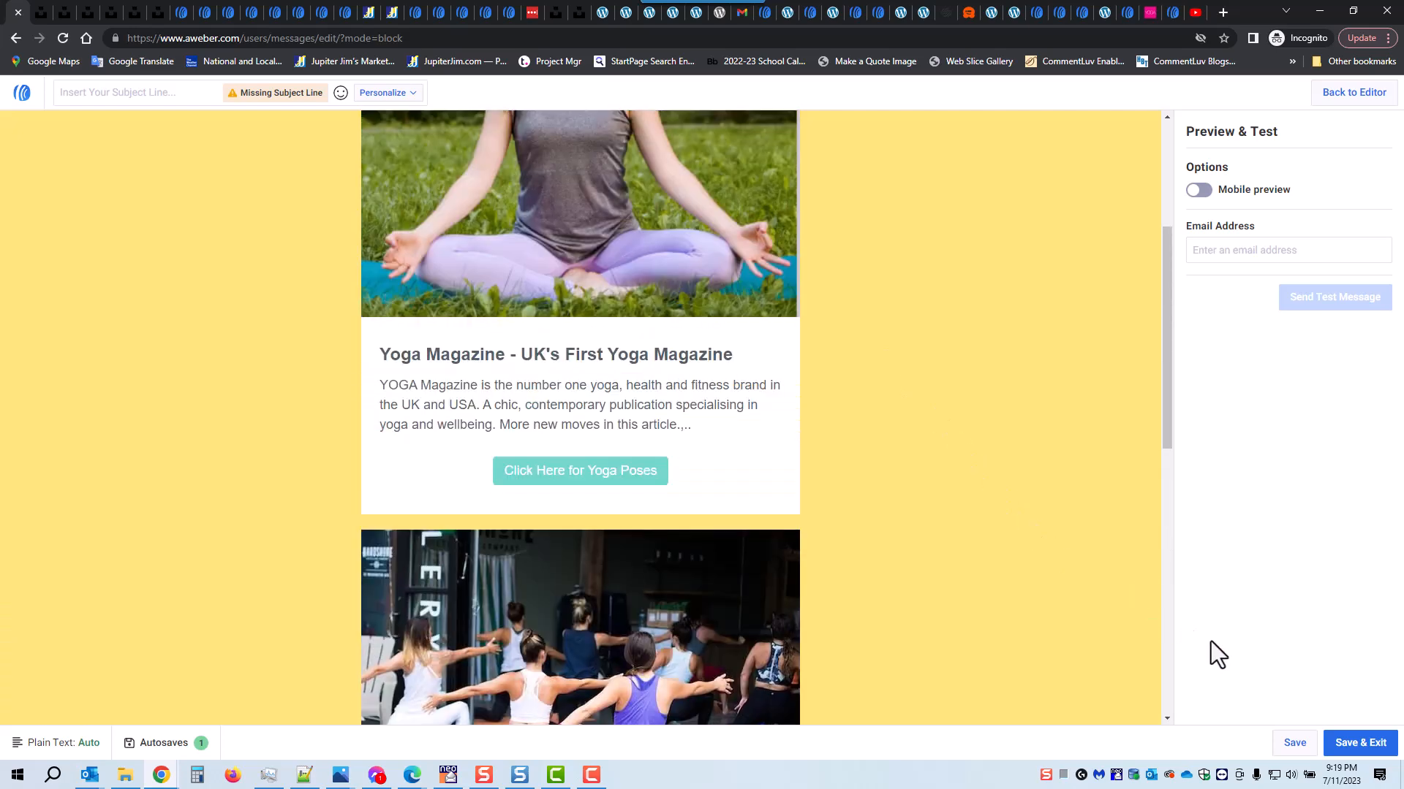
{"action": "left_click", "coordinate": [1347, 744]}
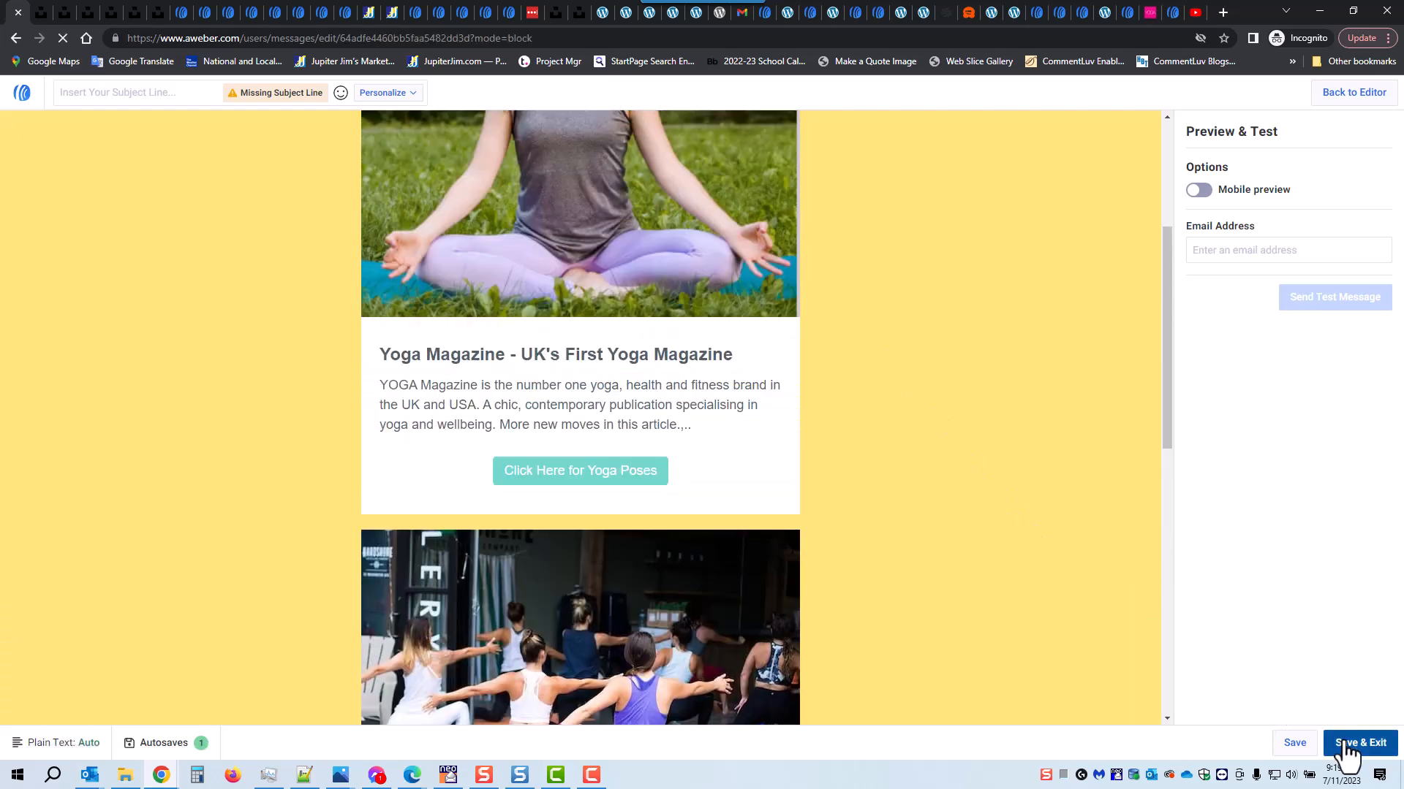